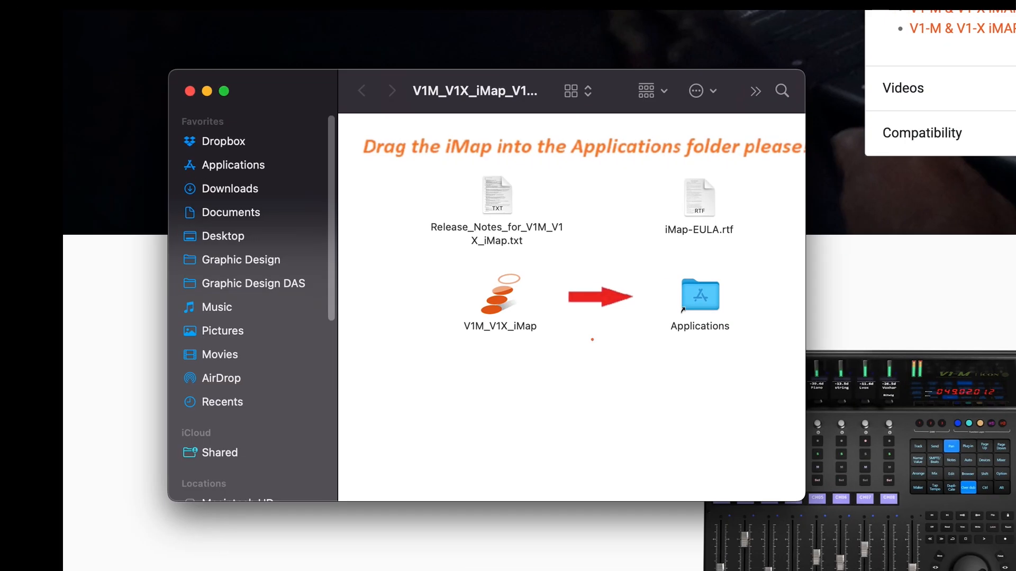
Step: Install V1M_V1X_iMap into the Applications folder and open that folder to find the app
left_click_drag(490, 305, 692, 304)
double_click(699, 294)
left_click_drag(503, 125, 522, 503)
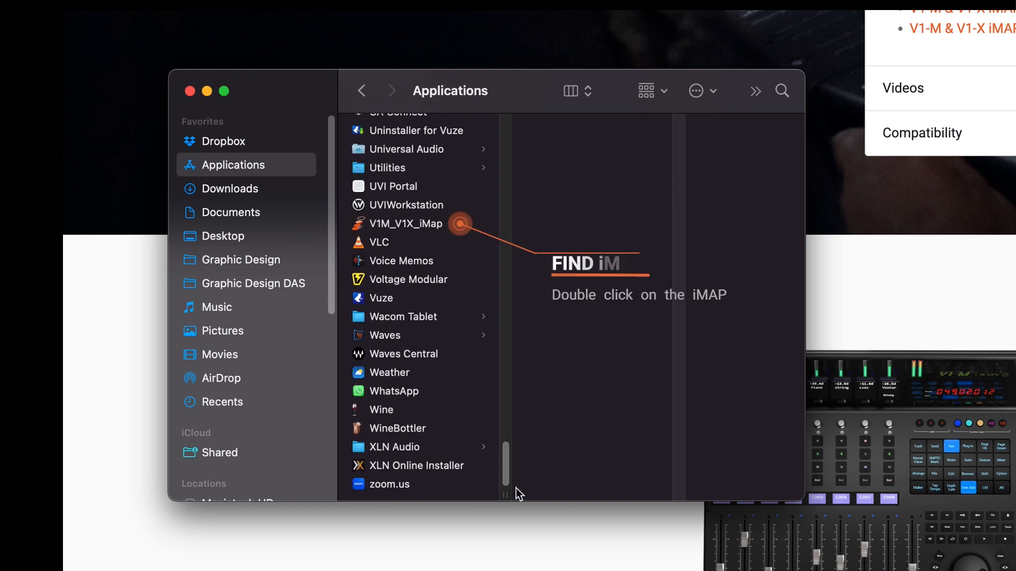
Step: Launch V1M_V1X_iMap from the Applications folder, overriding the macOS malicious software warning
double_click(360, 229)
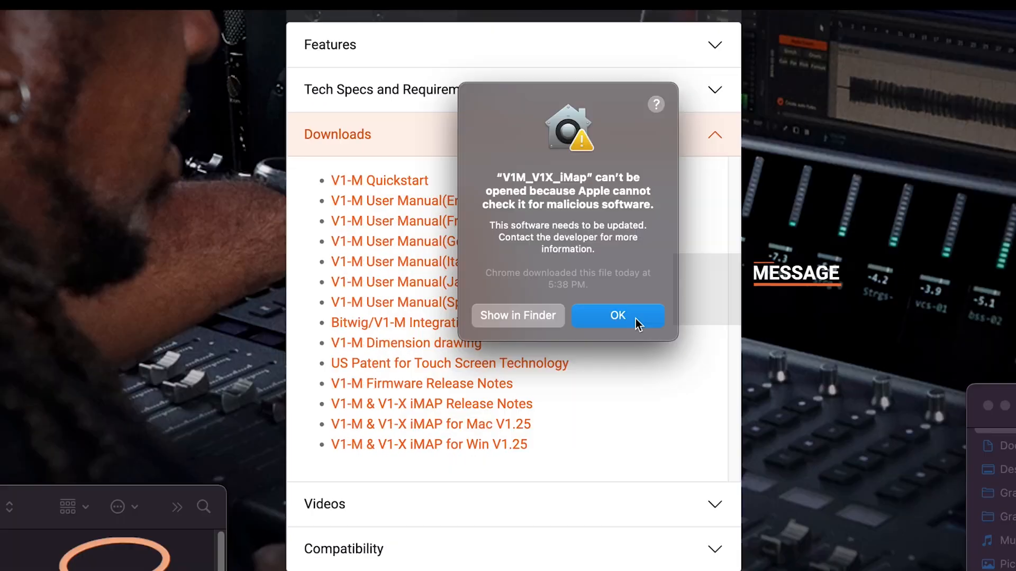
left_click(556, 376)
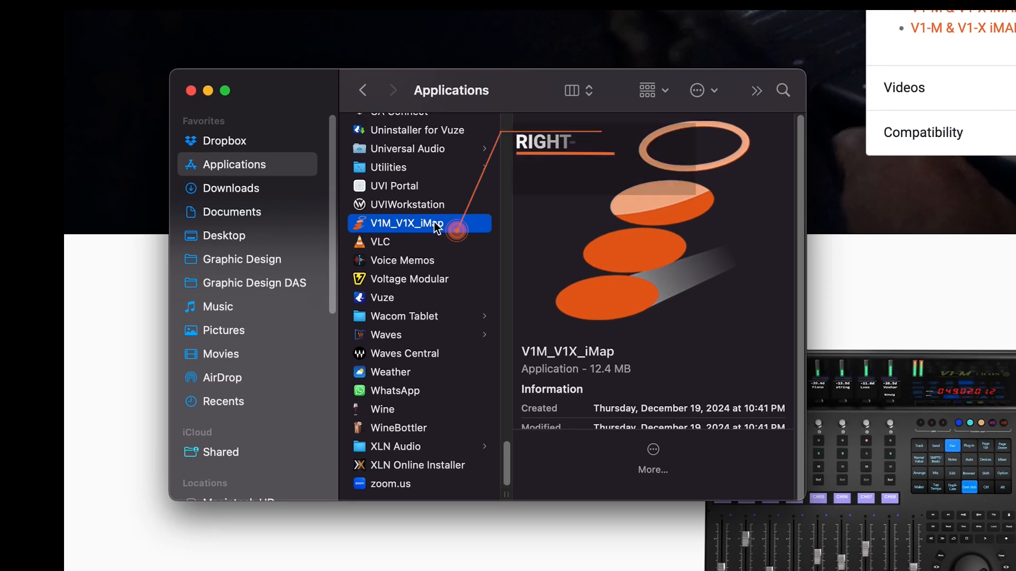
right_click(407, 223)
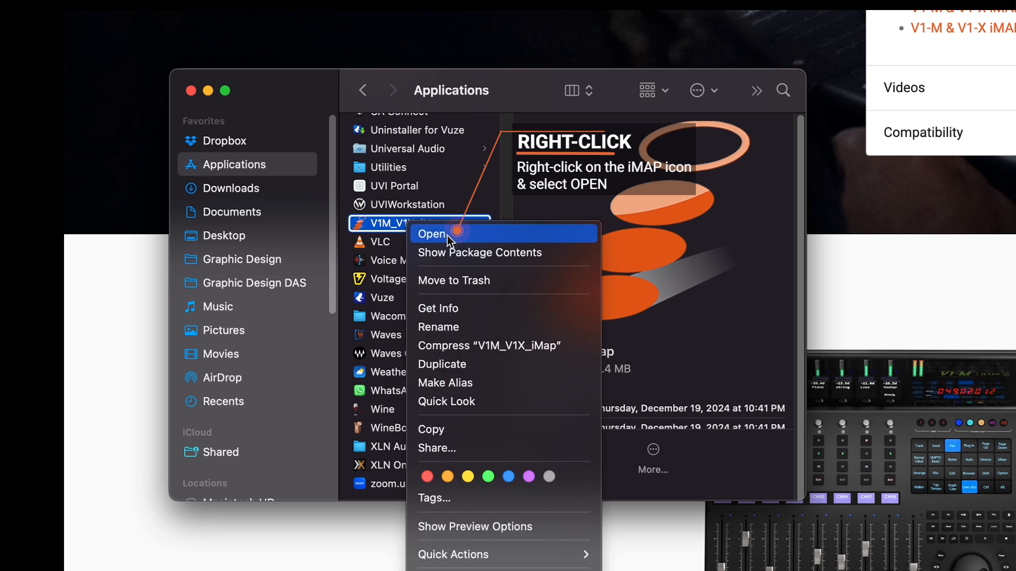
left_click(447, 234)
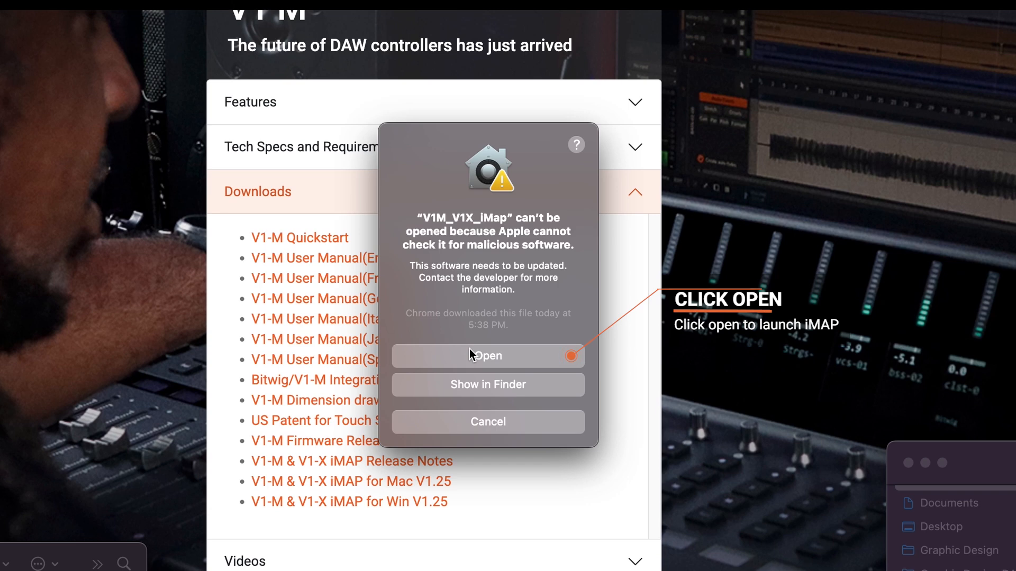
left_click(469, 354)
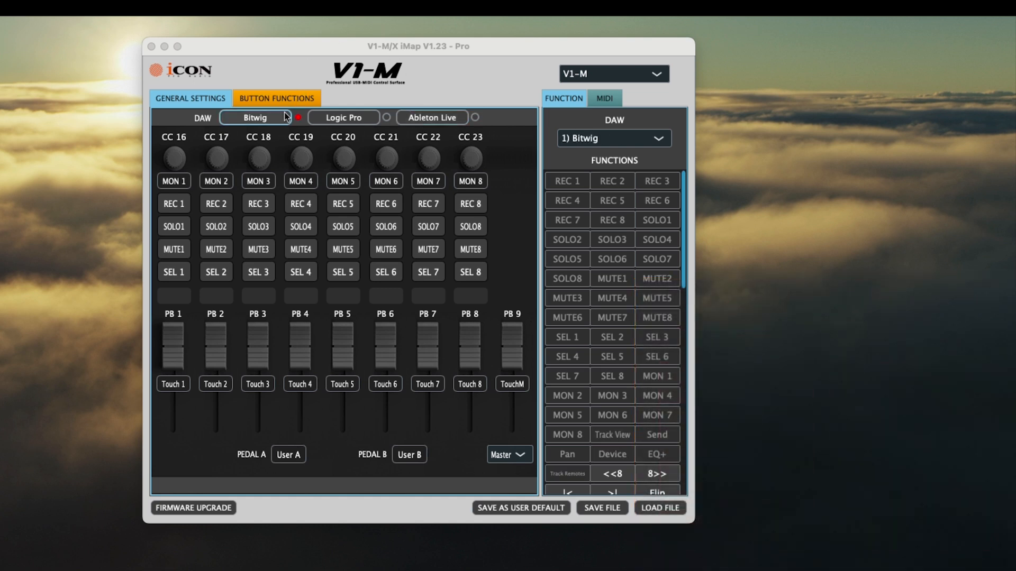
Step: Review the selectable V1-M and V1-X devices and the list of supported DAWs without changing either
left_click(253, 119)
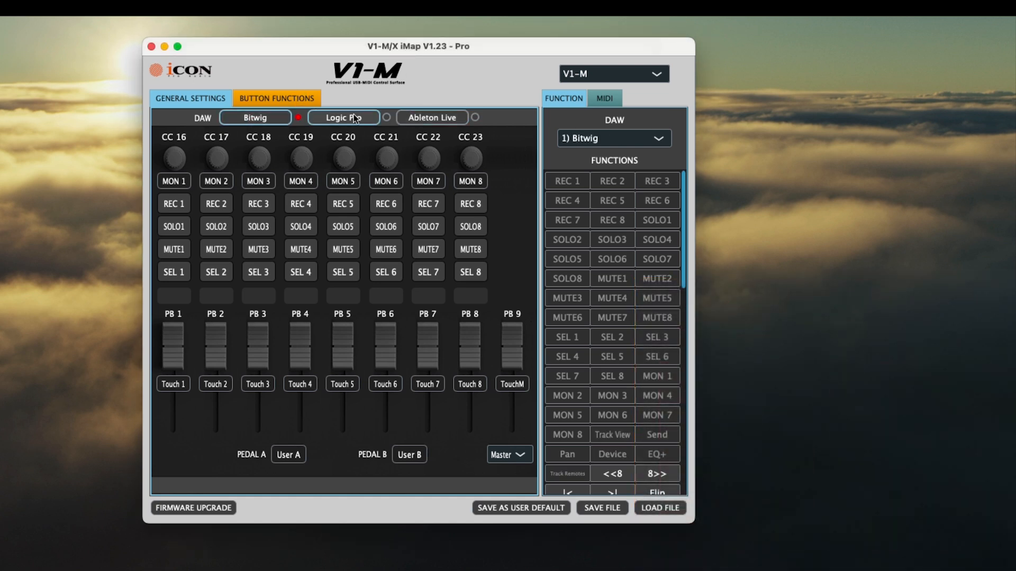
left_click(625, 72)
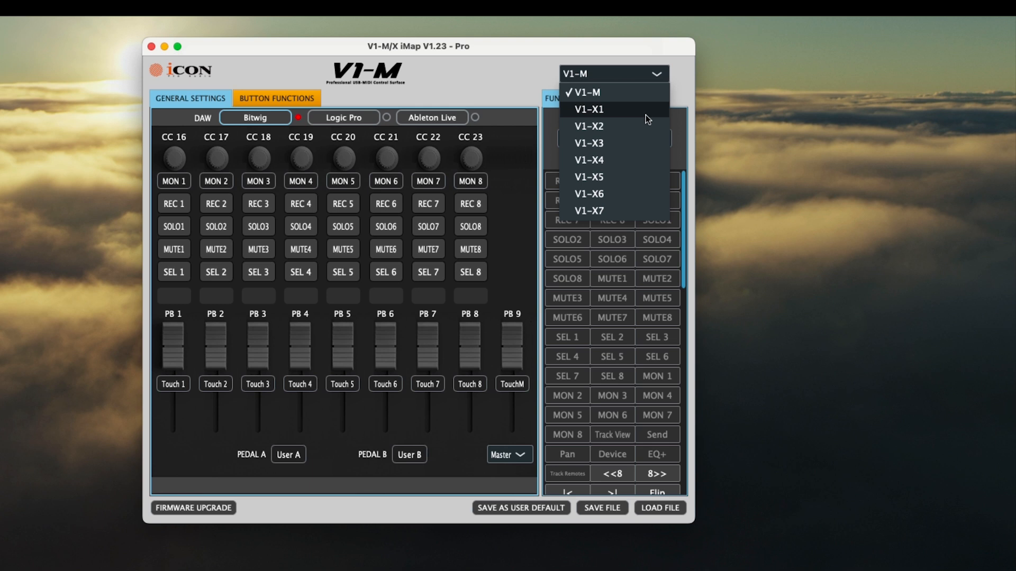
left_click(682, 95)
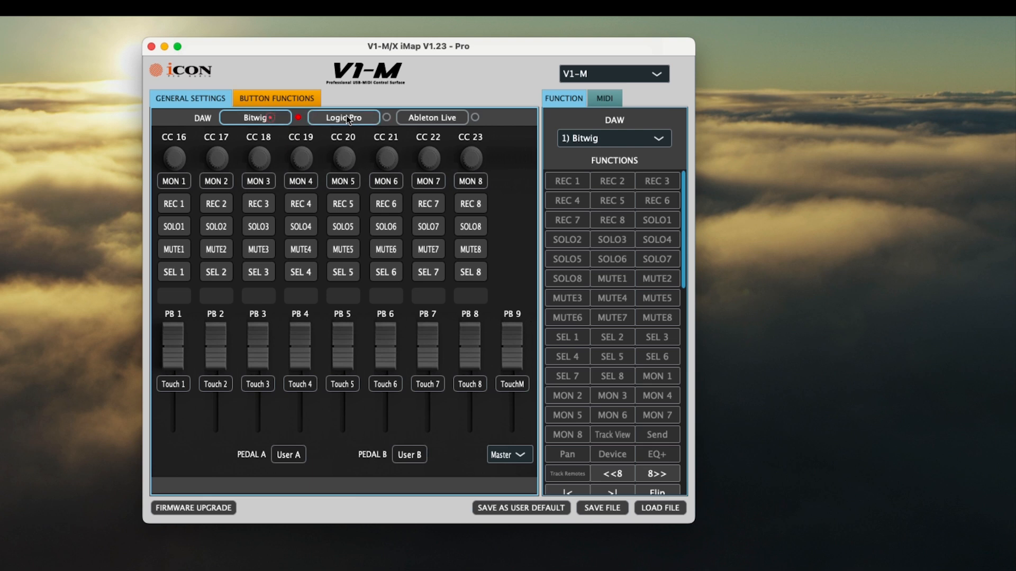
left_click(627, 143)
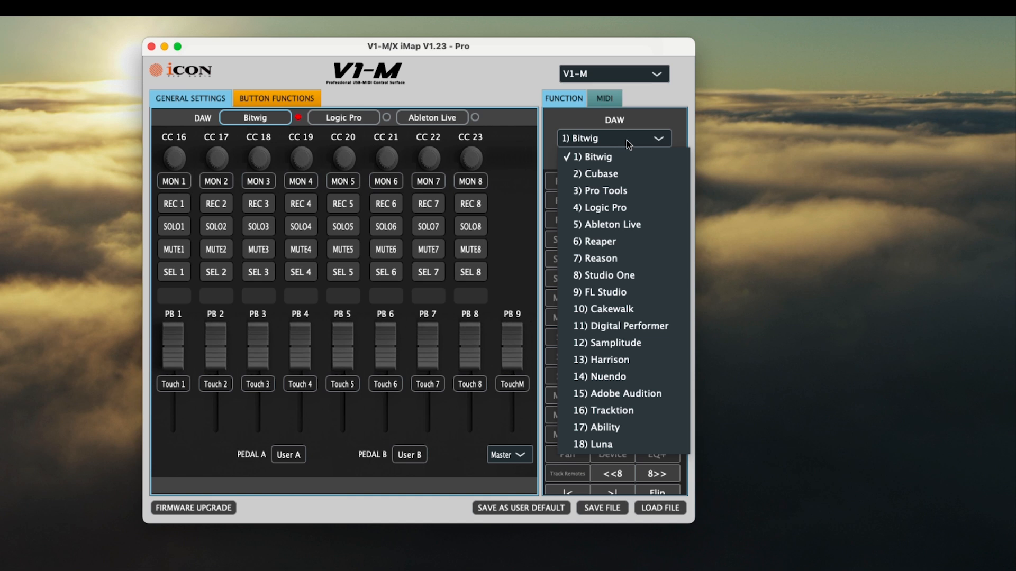
left_click(668, 102)
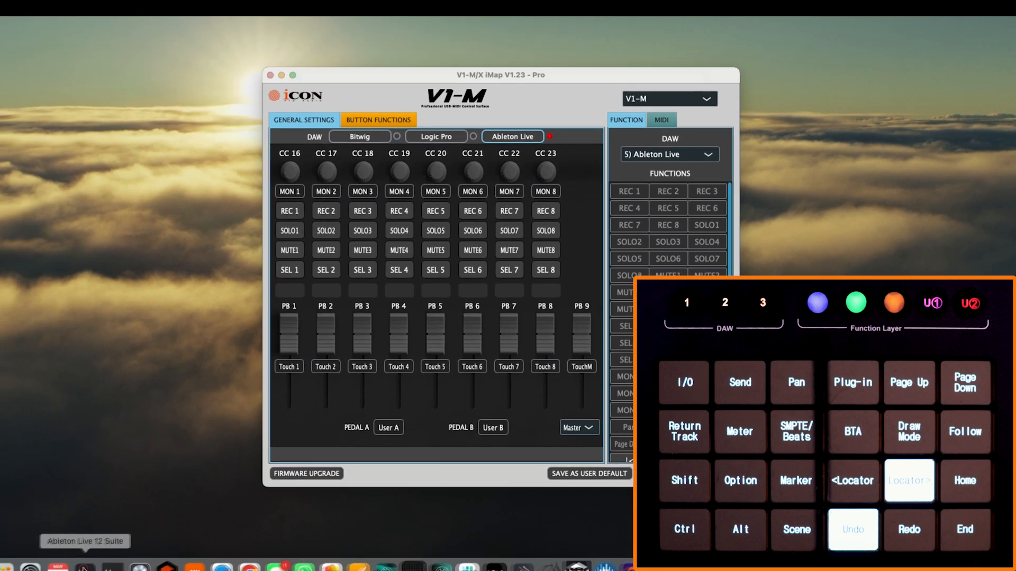
Step: Switch to Ableton Live 12 Suite, bring iMap in front of the arrangement and move its window aside
left_click(86, 565)
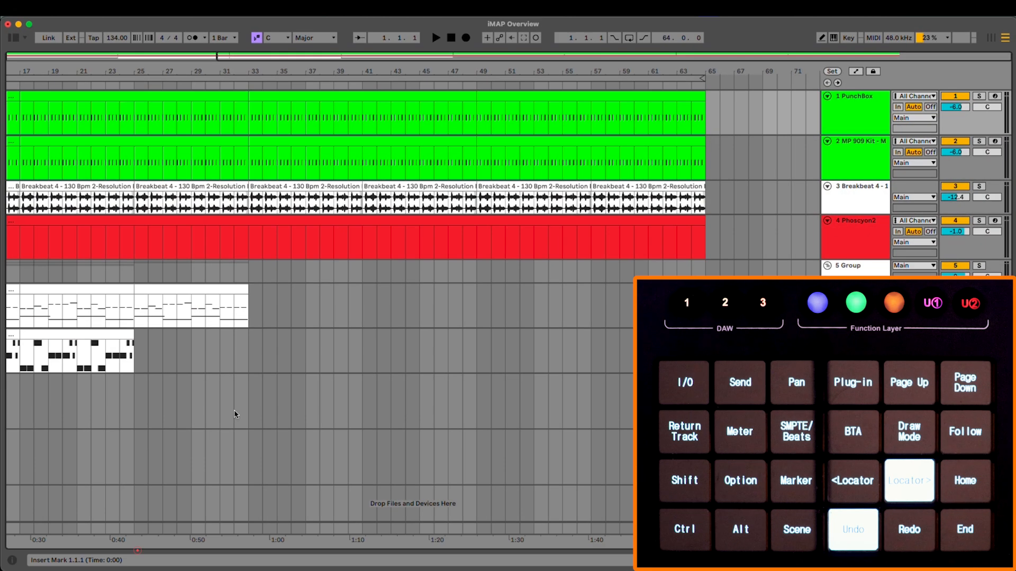
left_click(698, 556)
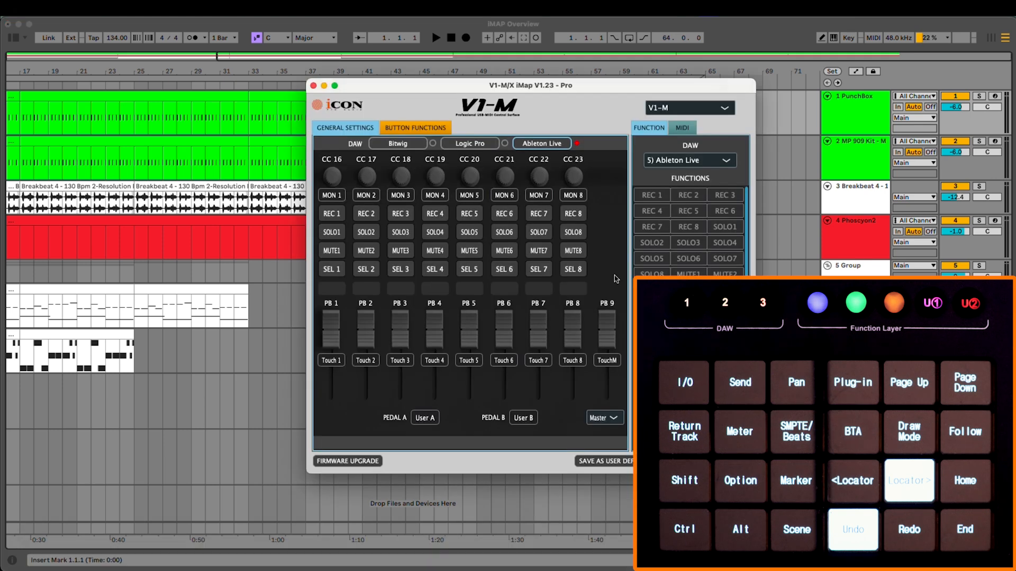
left_click_drag(444, 88, 148, 101)
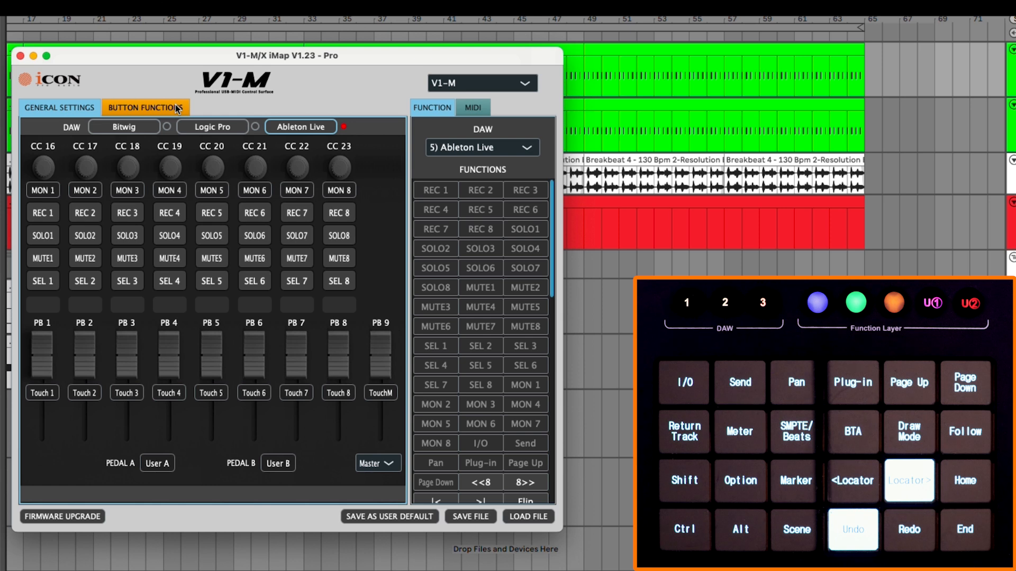
Step: Show the Ableton Live button functions and examine the assignments in all five function layers
left_click(162, 109)
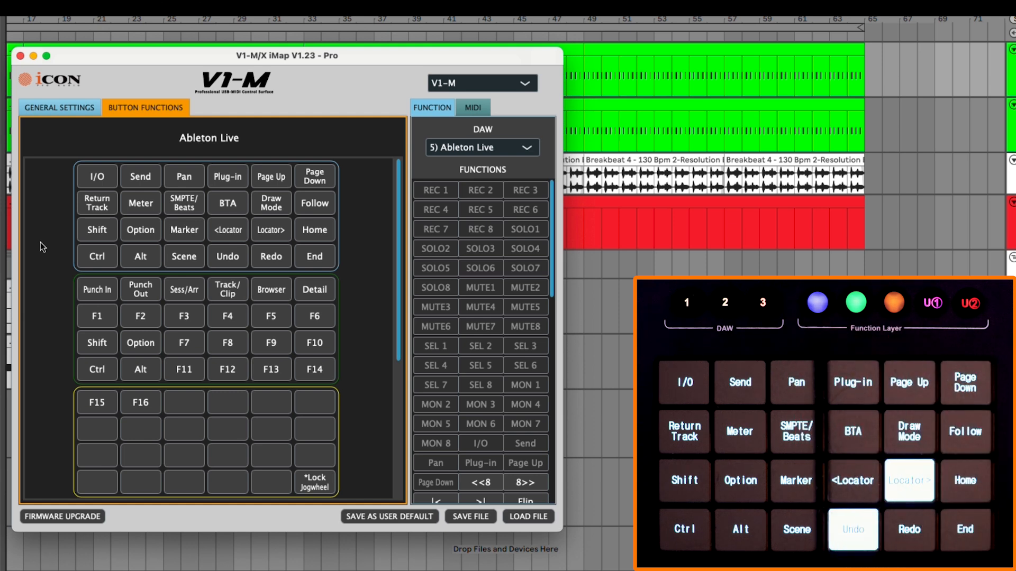
scroll(43, 247, "down", 5)
scroll(40, 244, "down", 3)
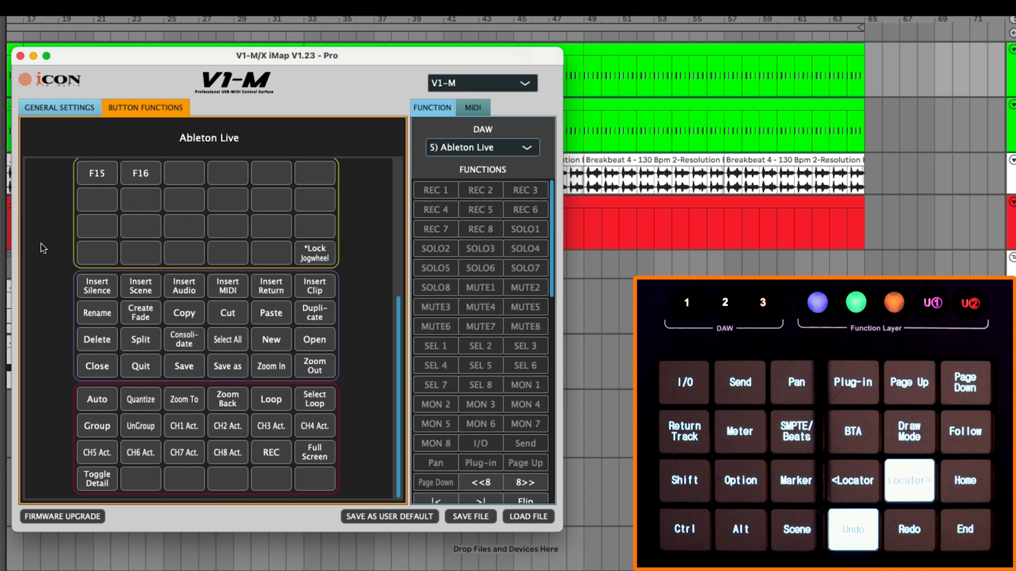
scroll(74, 249, "down", 2)
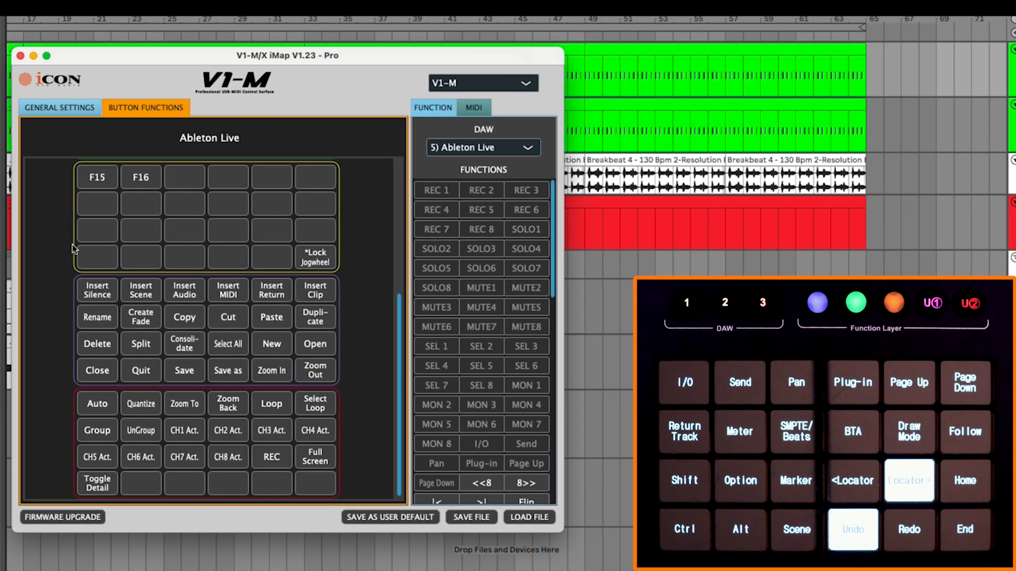
scroll(74, 248, "up", 10)
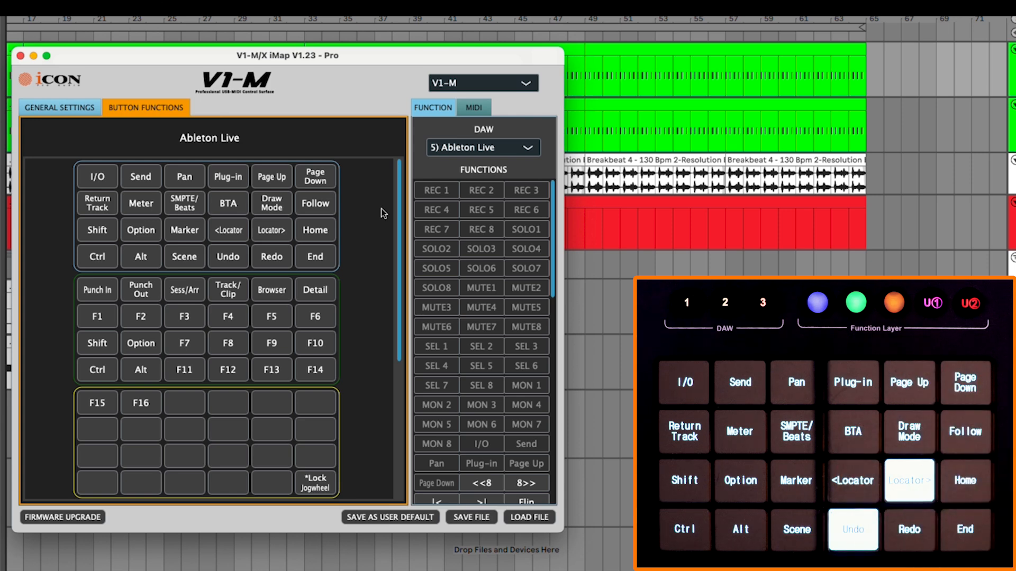
Step: Switch to the Ableton Live arrangement, add a locator at bar 17 and rename it Verse
left_click_drag(323, 56, 316, 128)
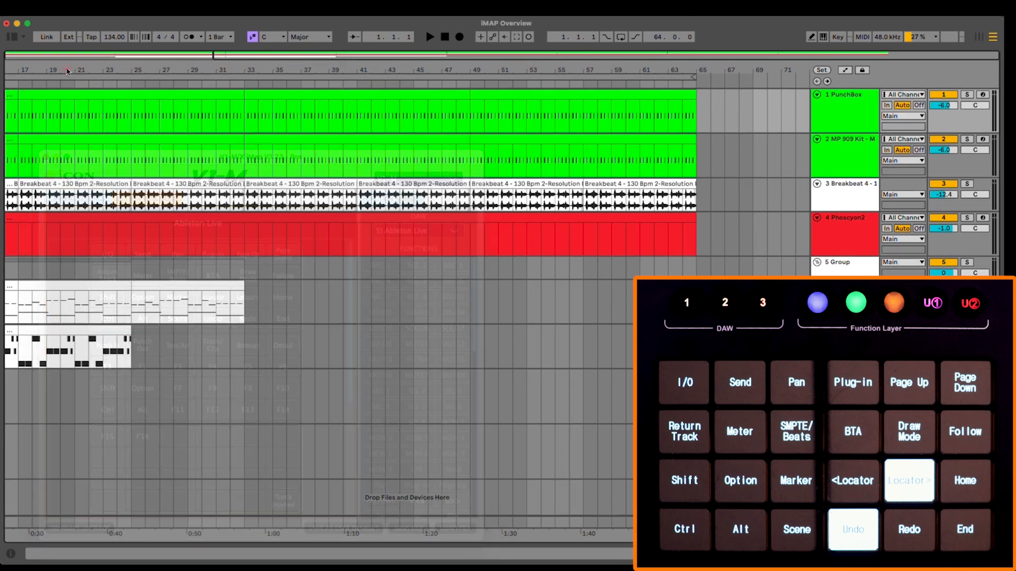
left_click_drag(69, 67, 223, 68)
left_click(183, 102)
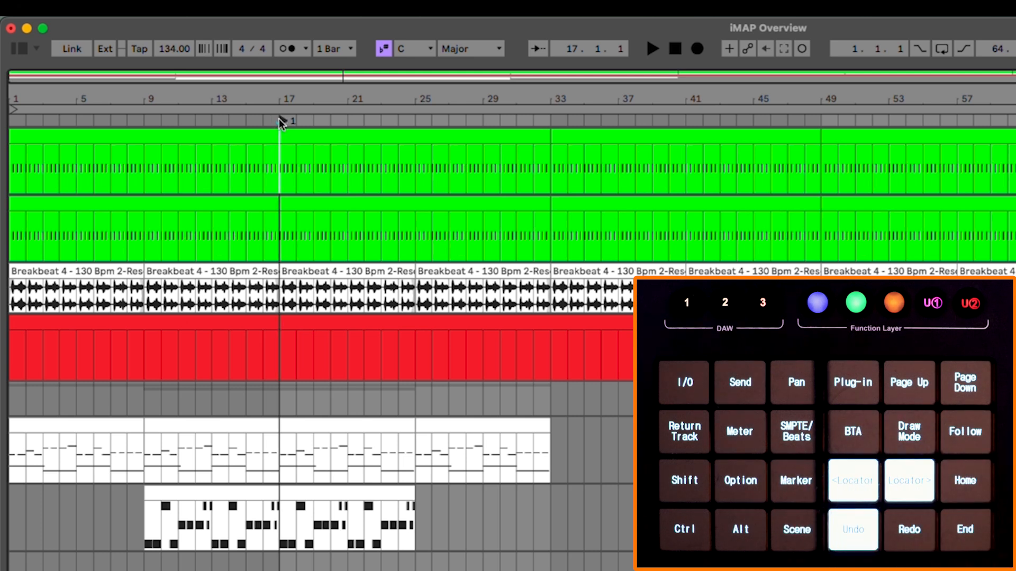
right_click(280, 121)
left_click(316, 145)
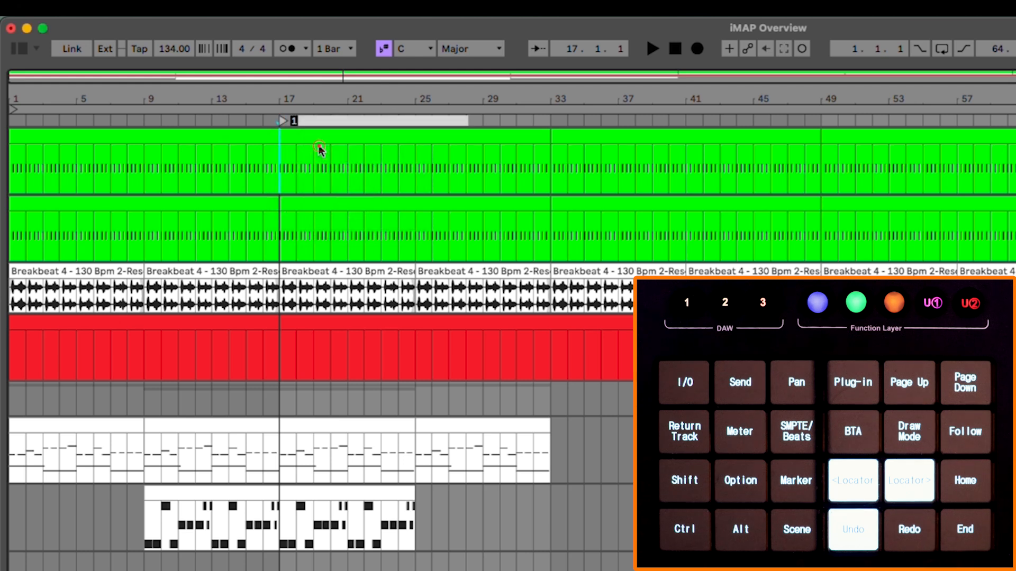
type("Verse")
key("Return")
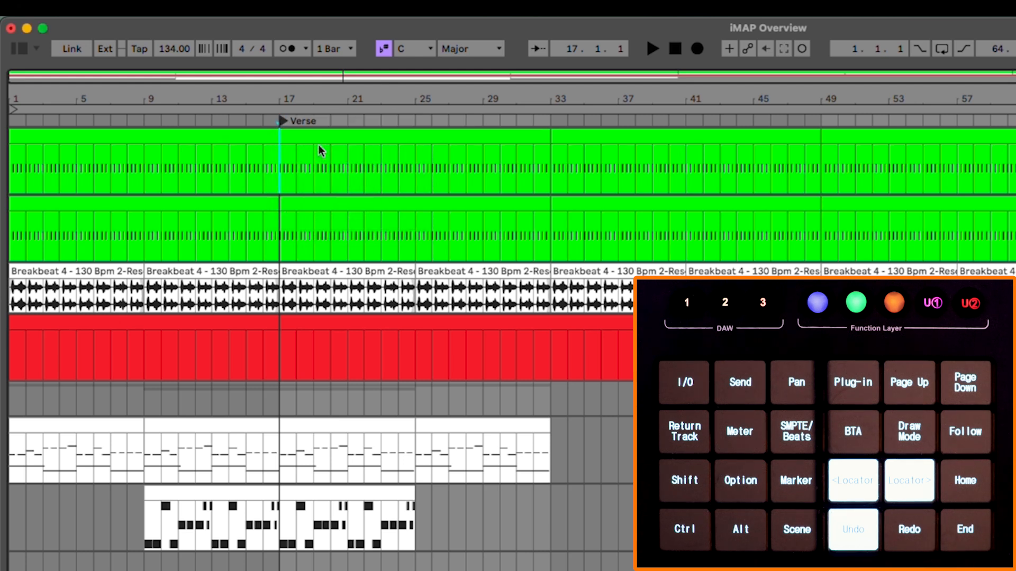
Step: Add a second locator at bar 33 of the arrangement and rename it Verse
left_click(550, 136)
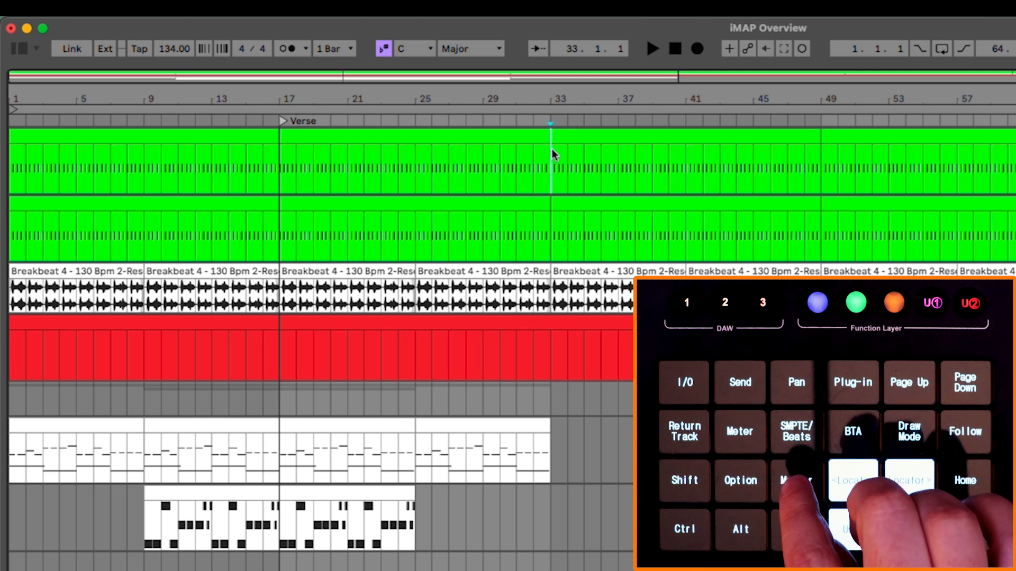
key("m")
left_click(553, 119)
right_click(554, 122)
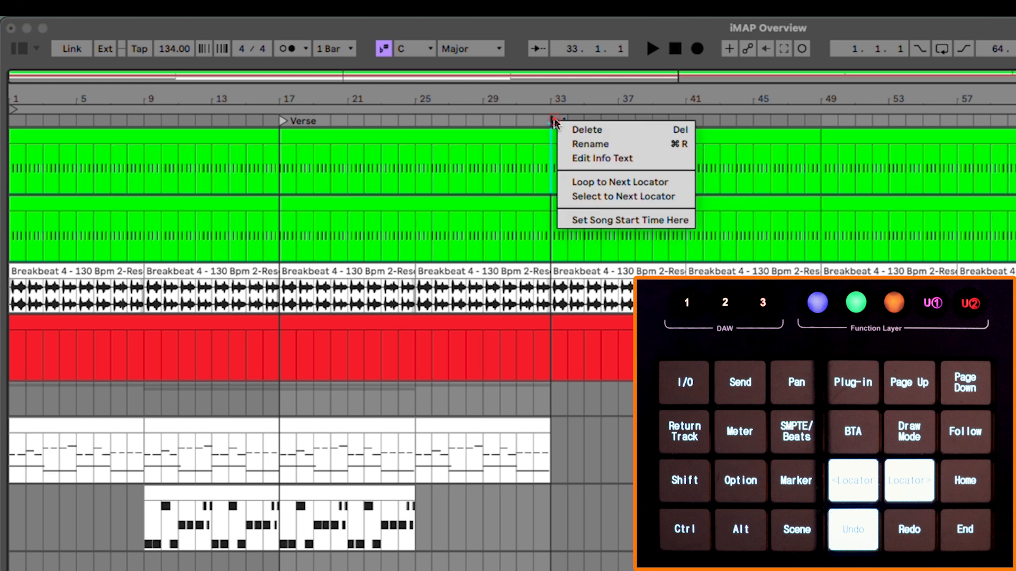
left_click(586, 144)
type("Vers")
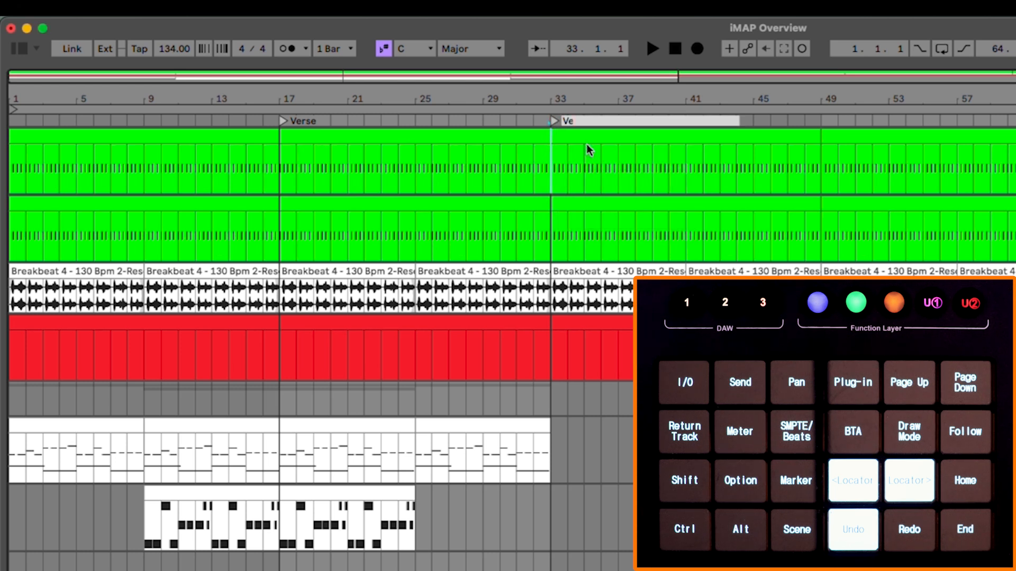
type("e")
key("Return")
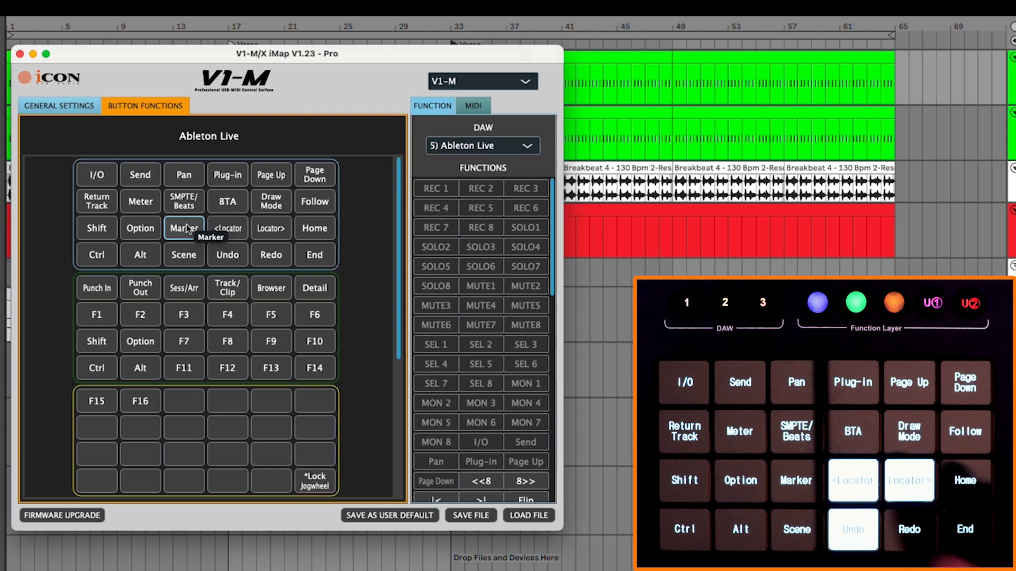
Step: In iMap's first function layer, swap the Marker button with <Locator and return both to their original slots
left_click(183, 228)
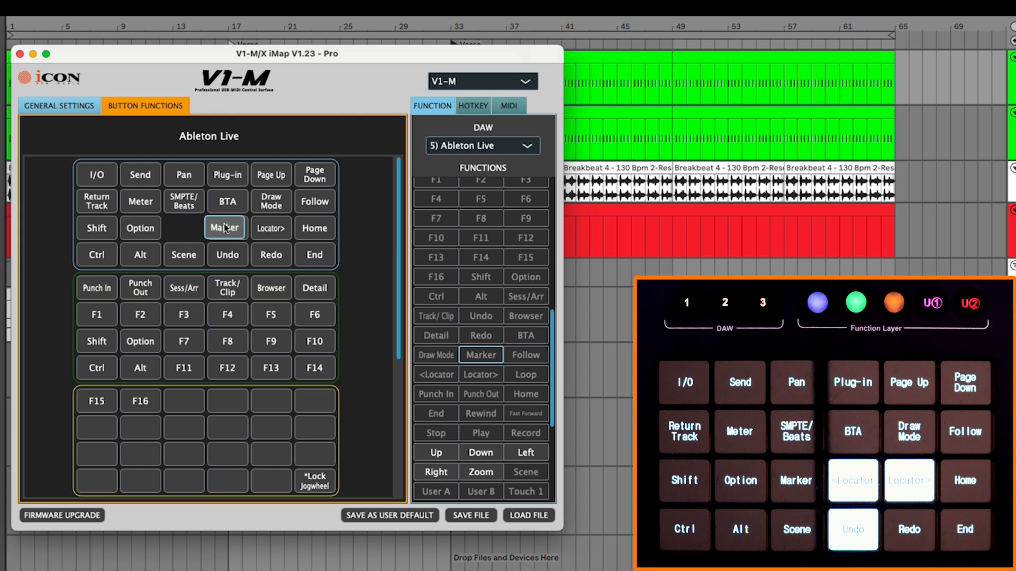
left_click_drag(231, 223, 229, 223)
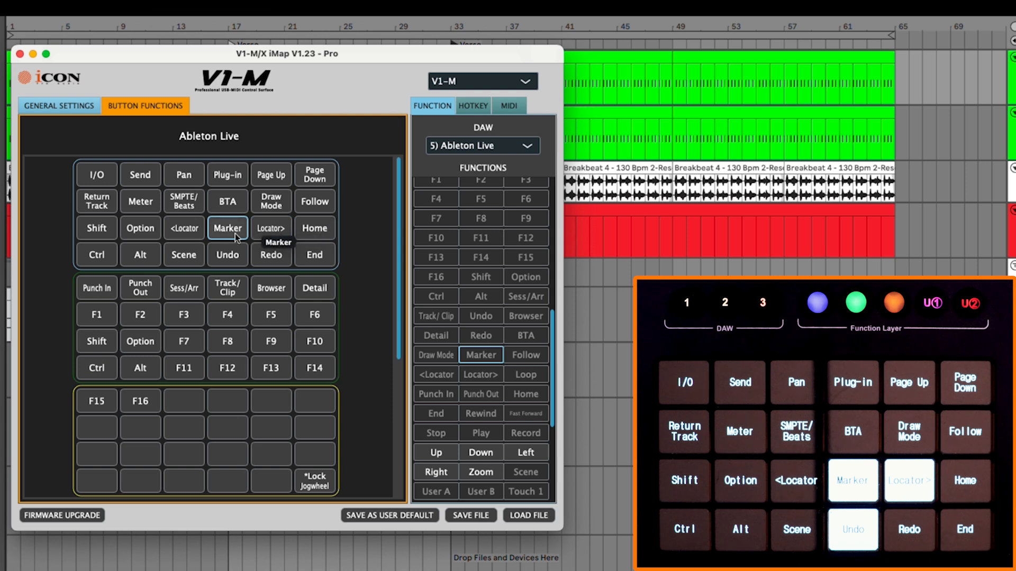
left_click_drag(230, 232, 183, 230)
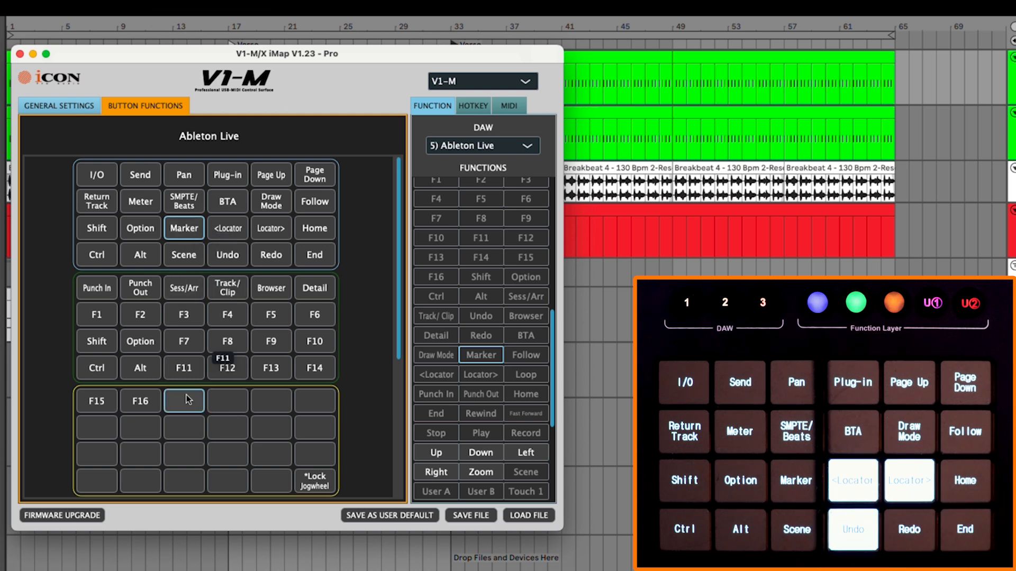
Step: Create a hotkey named New Audio Track in the empty slot beside F16 in the third function layer
left_click(140, 402)
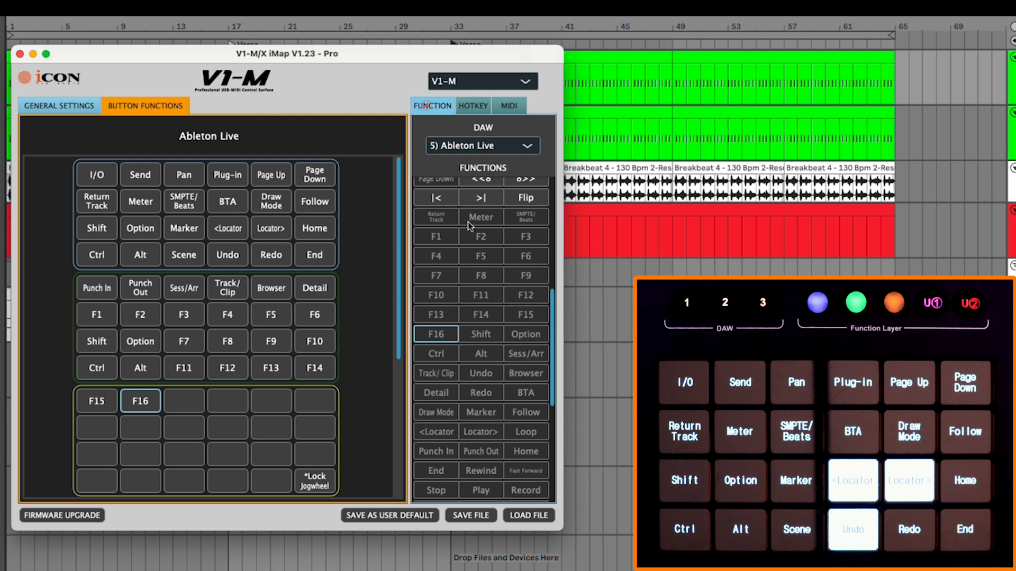
scroll(467, 222, "up", 10)
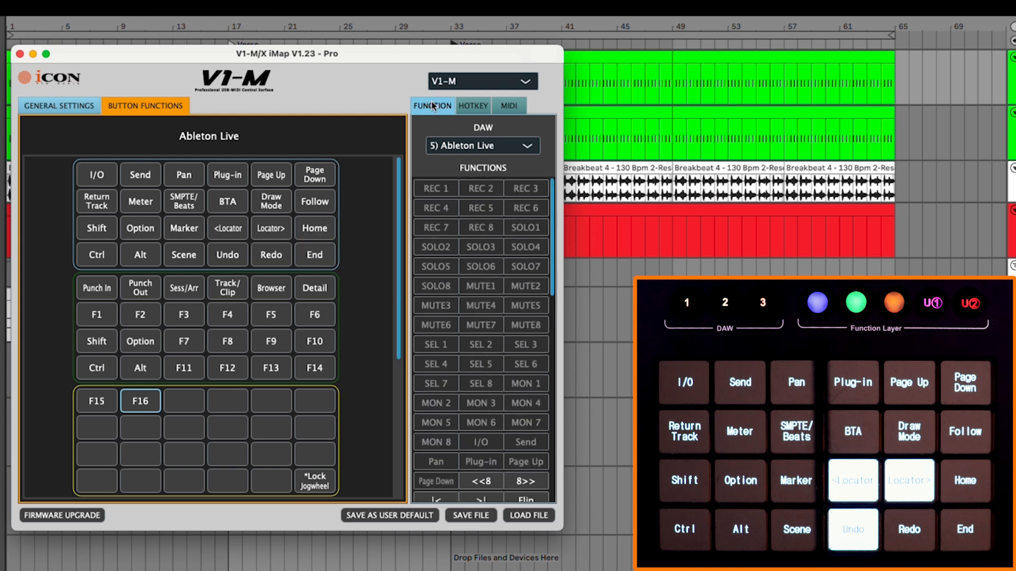
left_click_drag(141, 401, 183, 396)
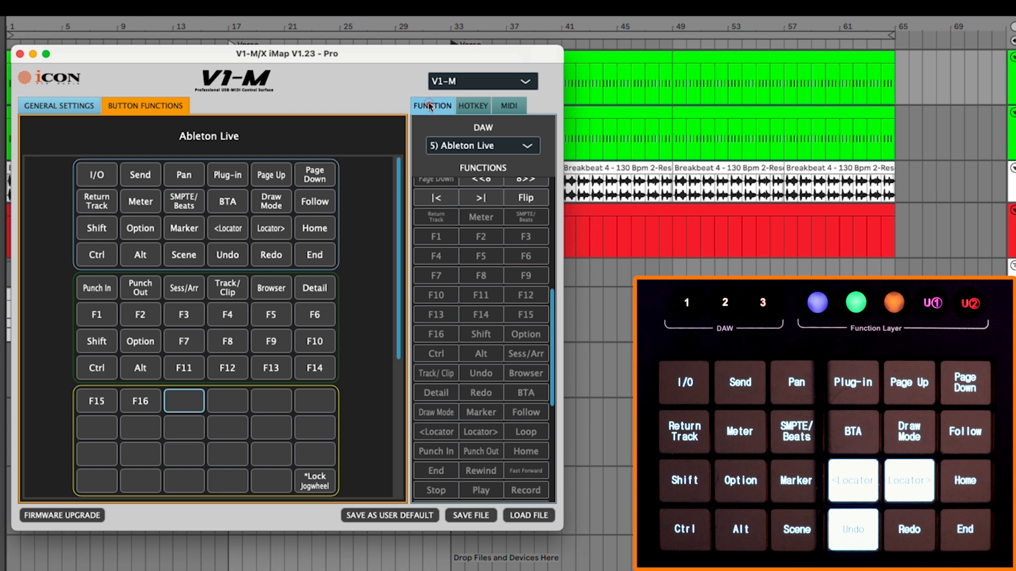
left_click(474, 105)
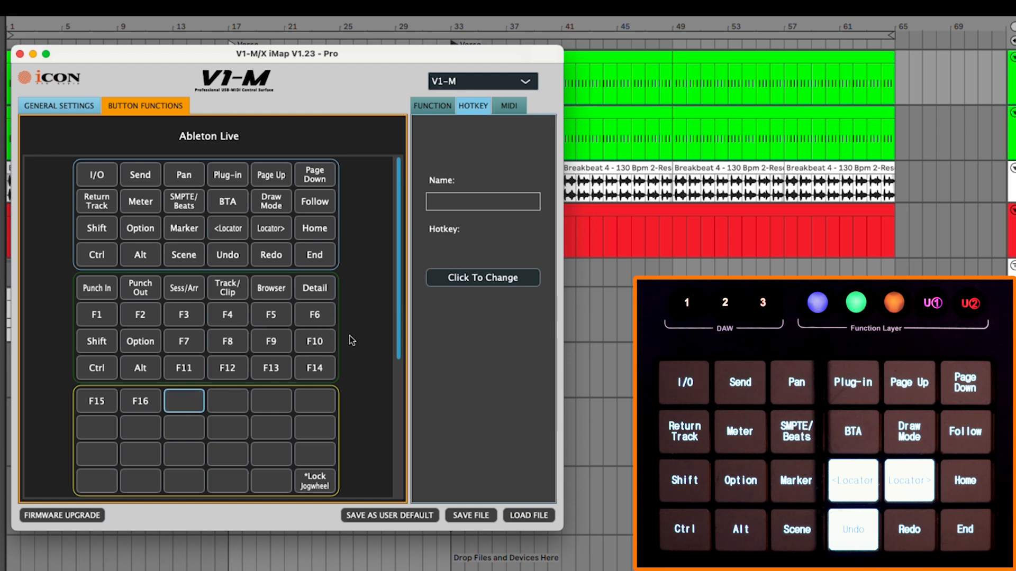
left_click(475, 201)
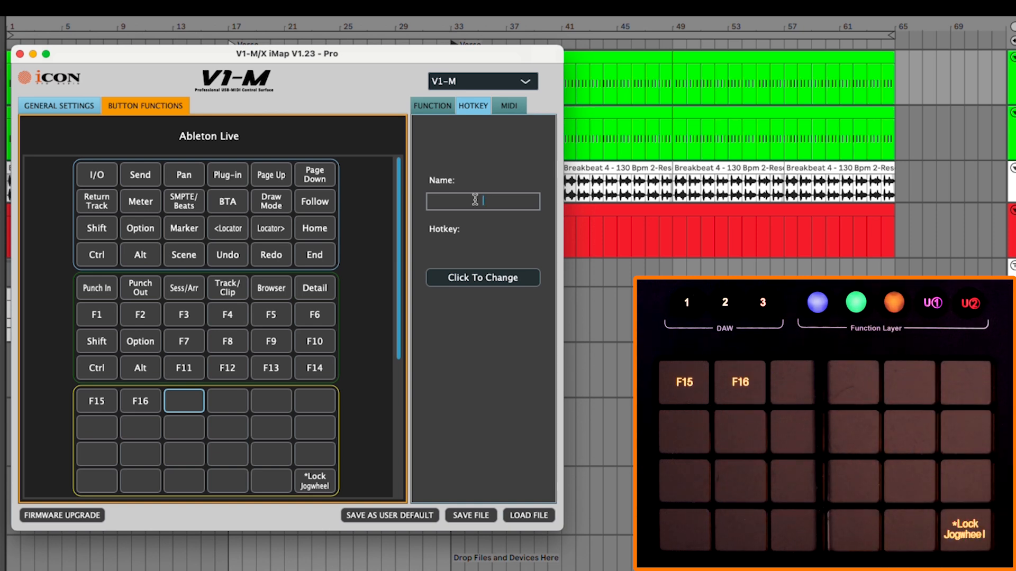
type("ew Audio Track")
Step: Assign Command+T to the New Audio Track button and move it to the last slot of the third layer's first row
left_click(484, 278)
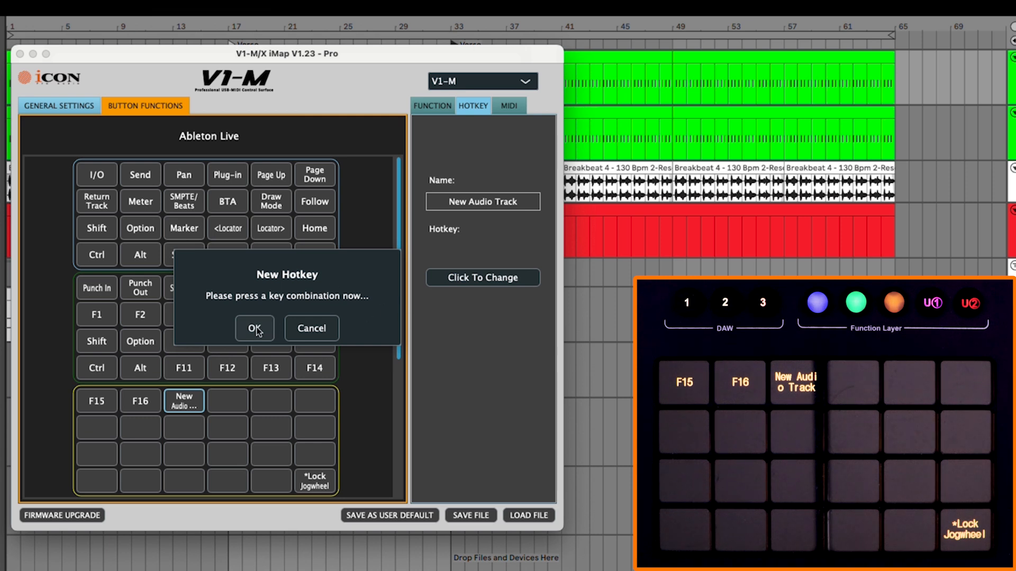
key("super+t")
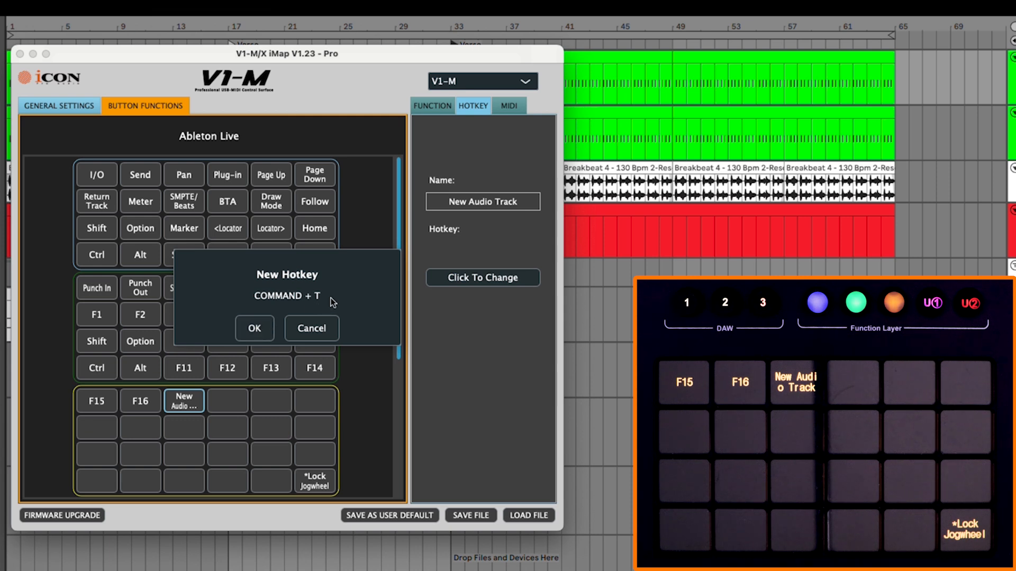
left_click(249, 331)
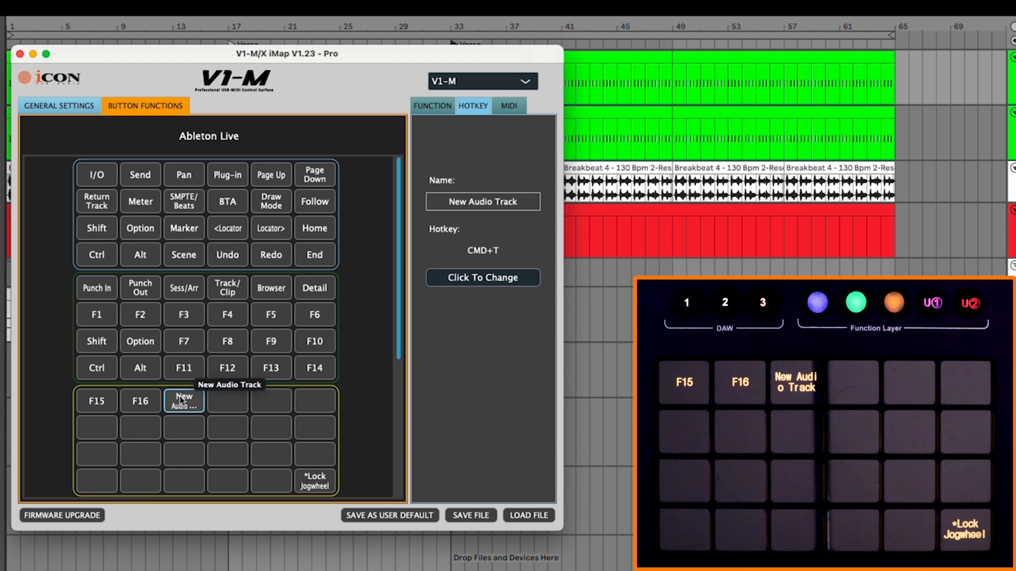
left_click_drag(180, 395, 315, 402)
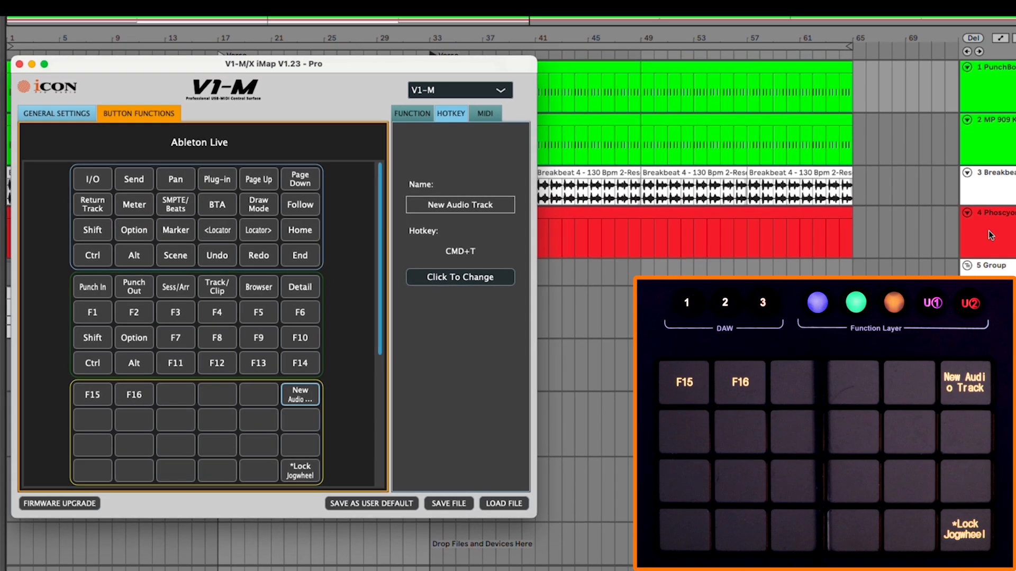
Step: Switch to Ableton Live, select the Phoscyon2 track and insert a new audio track below it using the assigned hotkey
left_click(988, 232)
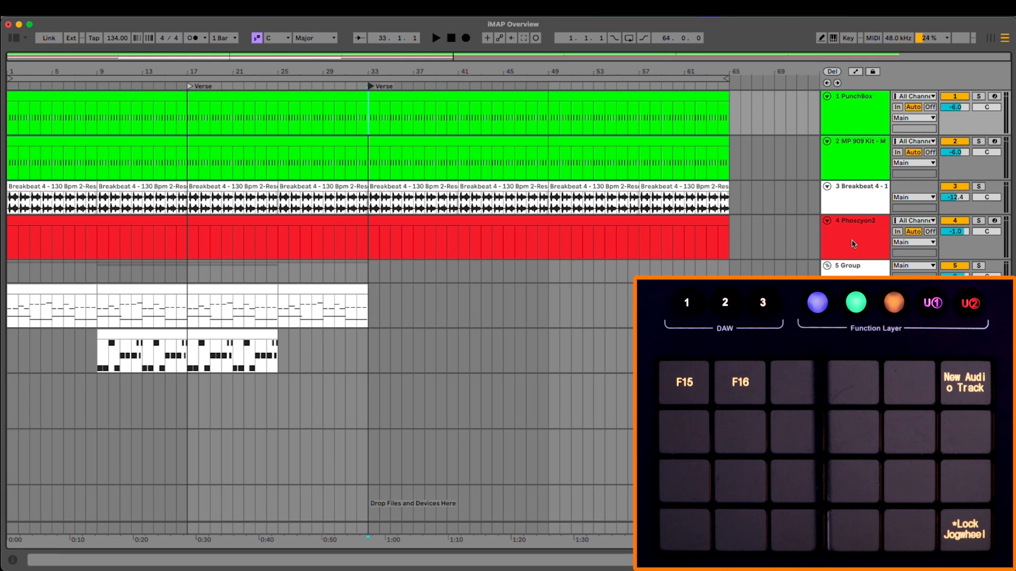
left_click(853, 246)
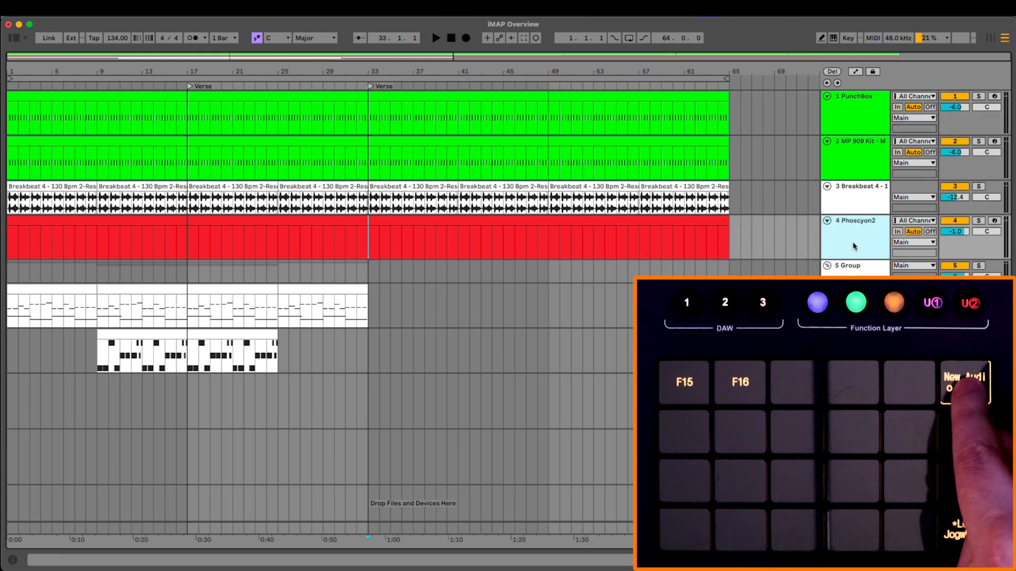
key("super+t")
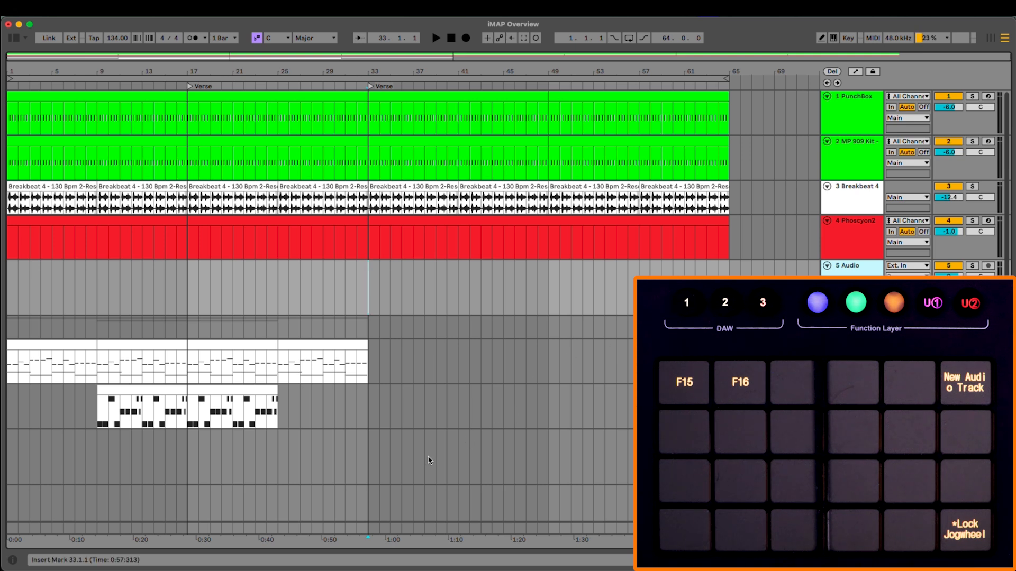
Step: Switch to iMap and show the MIDI message settings for the New Audio Track button
mouse_move(326, 556)
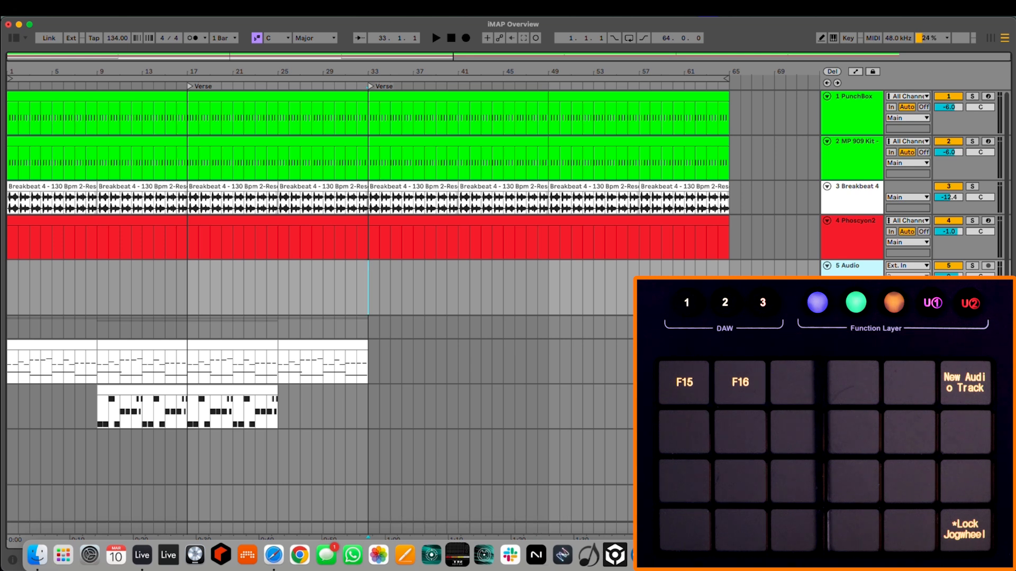
left_click(857, 555)
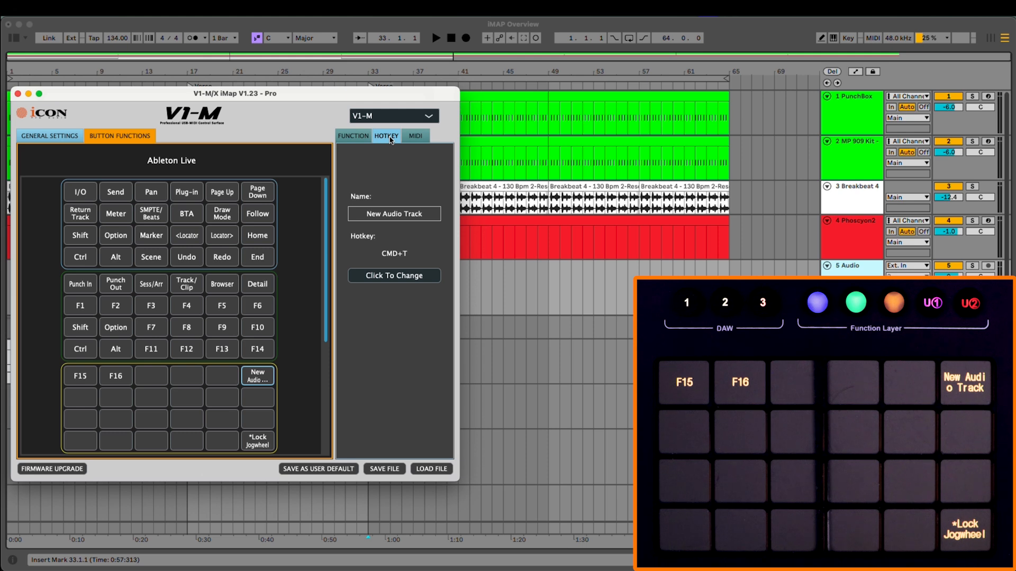
left_click(423, 138)
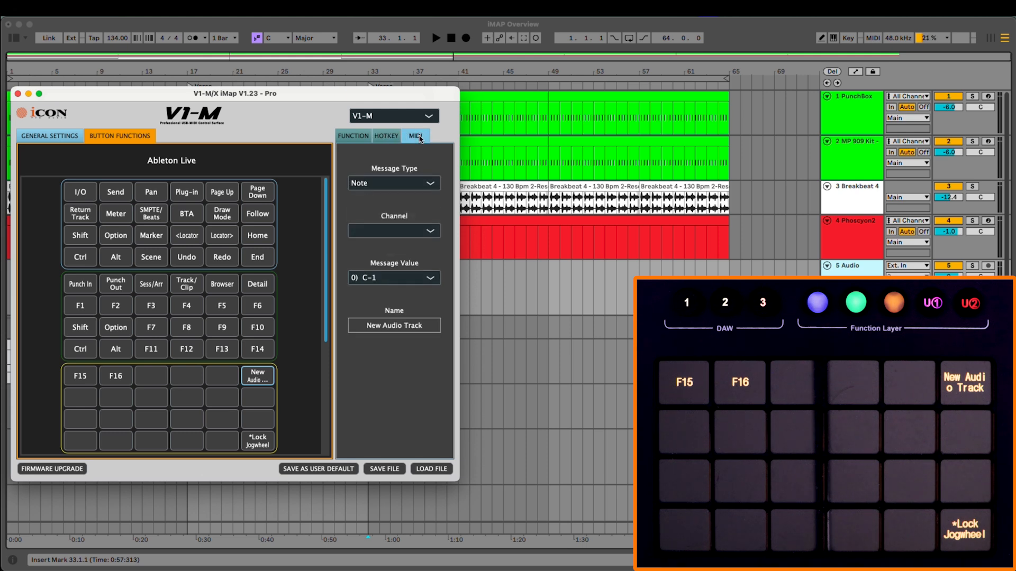
left_click_drag(410, 94, 423, 116)
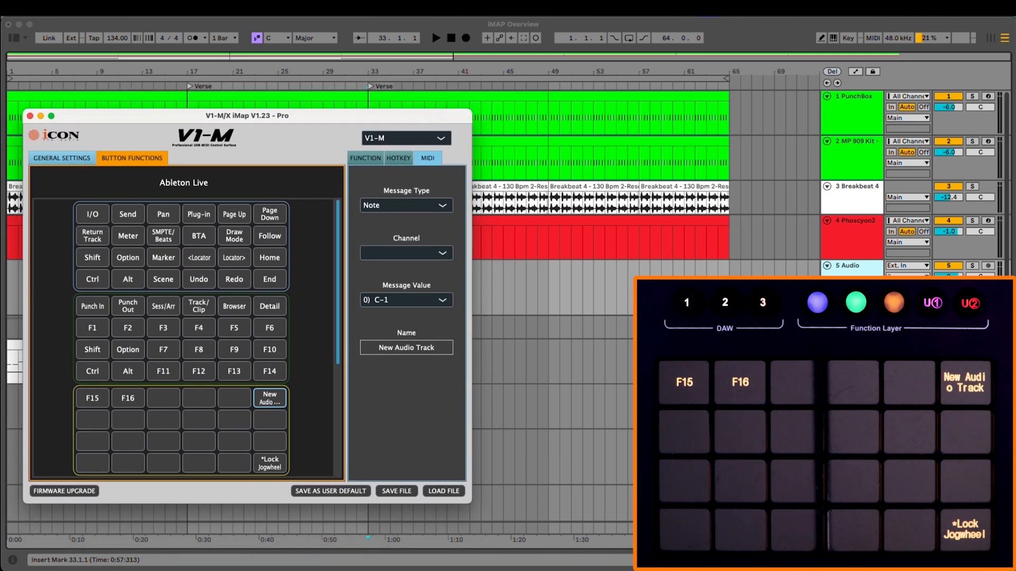
Step: Switch to Ableton Live, insert a MIDI track below the new audio track and show its device chain
left_click(740, 307)
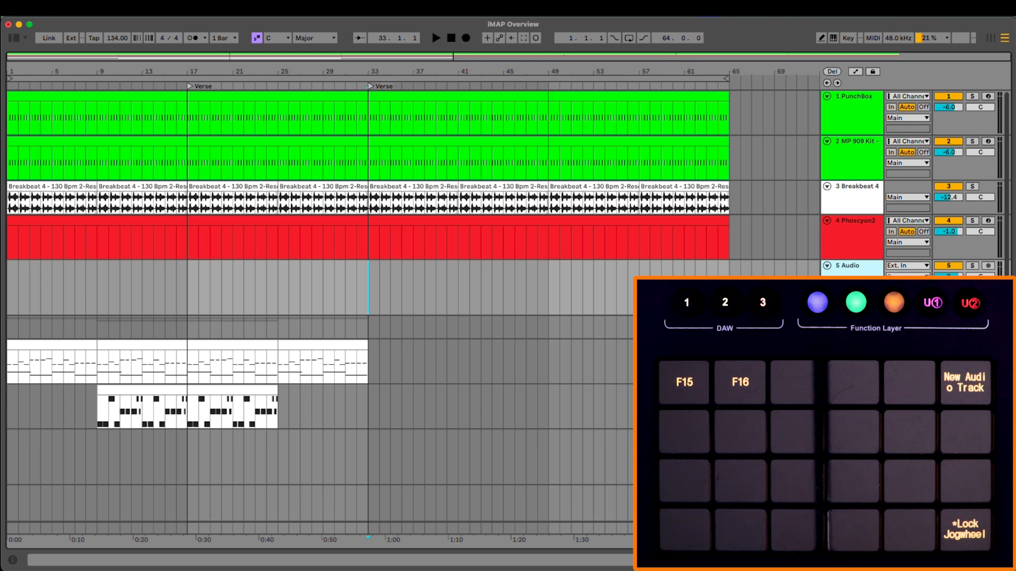
key("super+t")
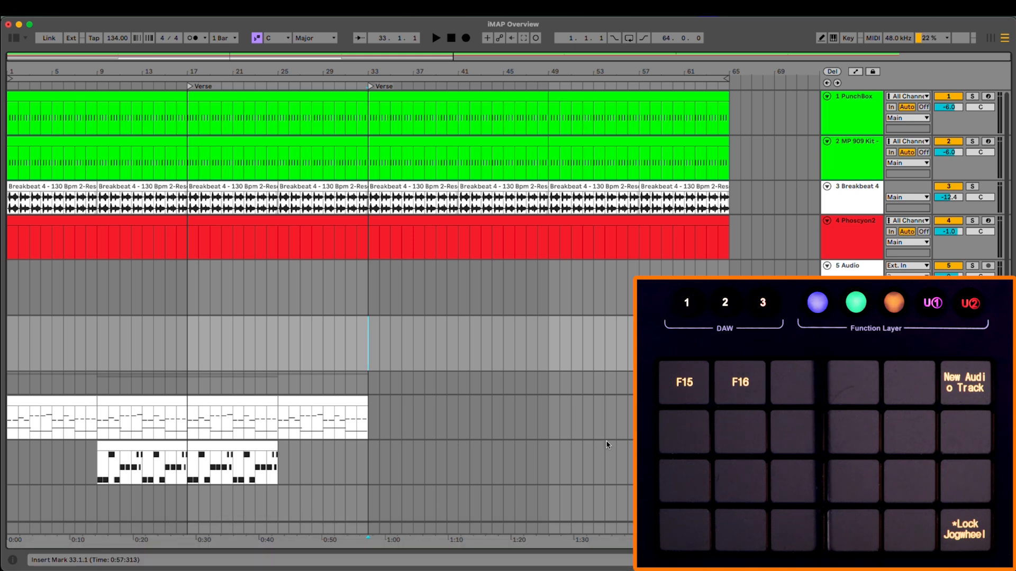
left_click(978, 559)
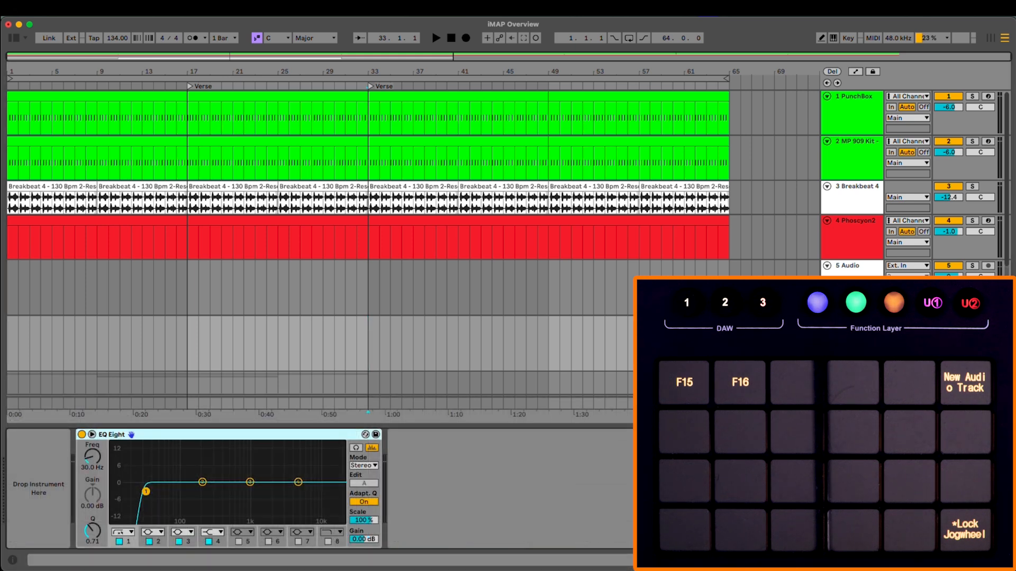
Step: Load an empty Drum Rack from the browser onto the new MIDI track, select its C1 pad and hide the browser
left_click(9, 39)
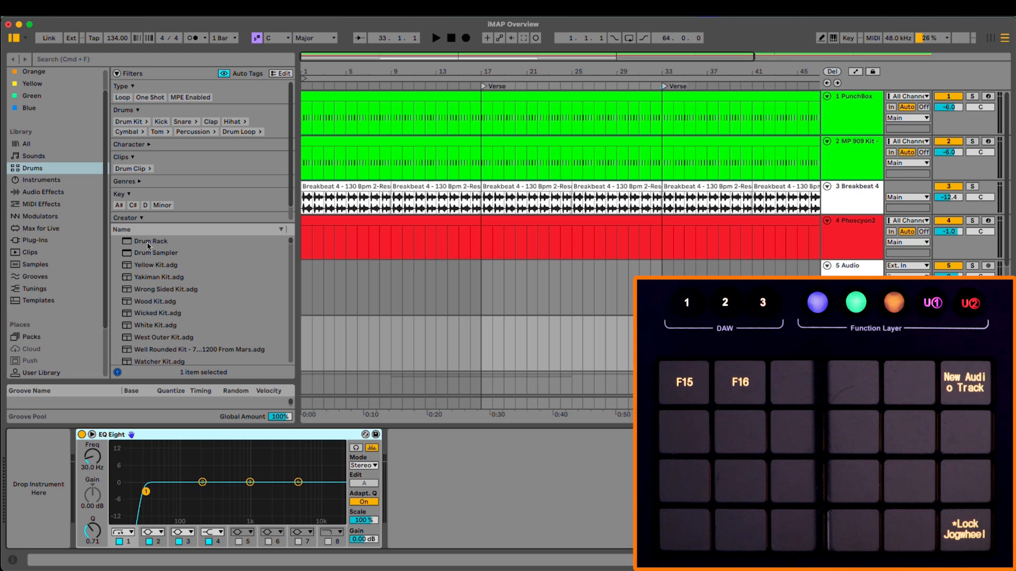
left_click_drag(134, 241, 50, 478)
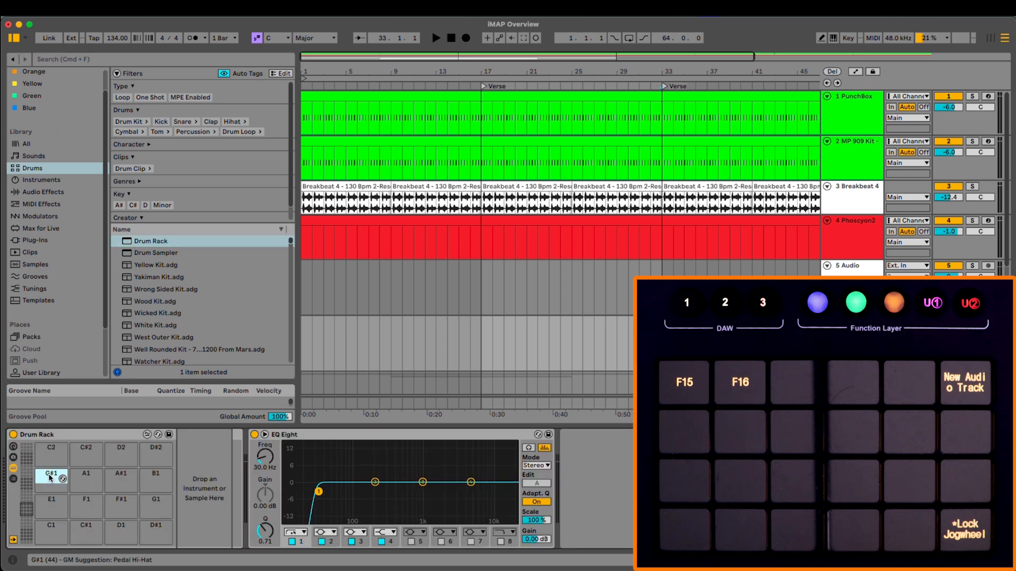
left_click(49, 535)
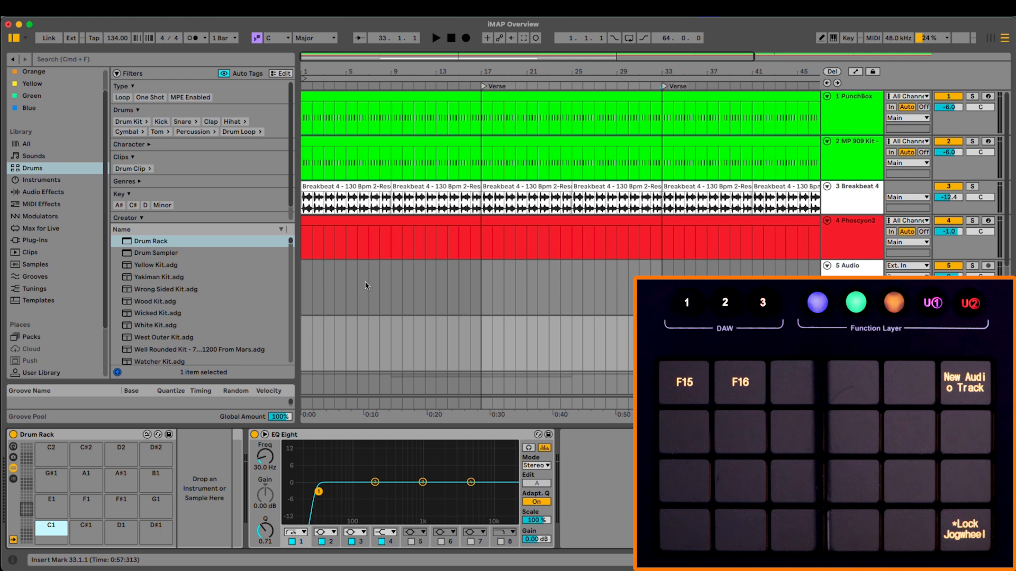
key("super+alt+b")
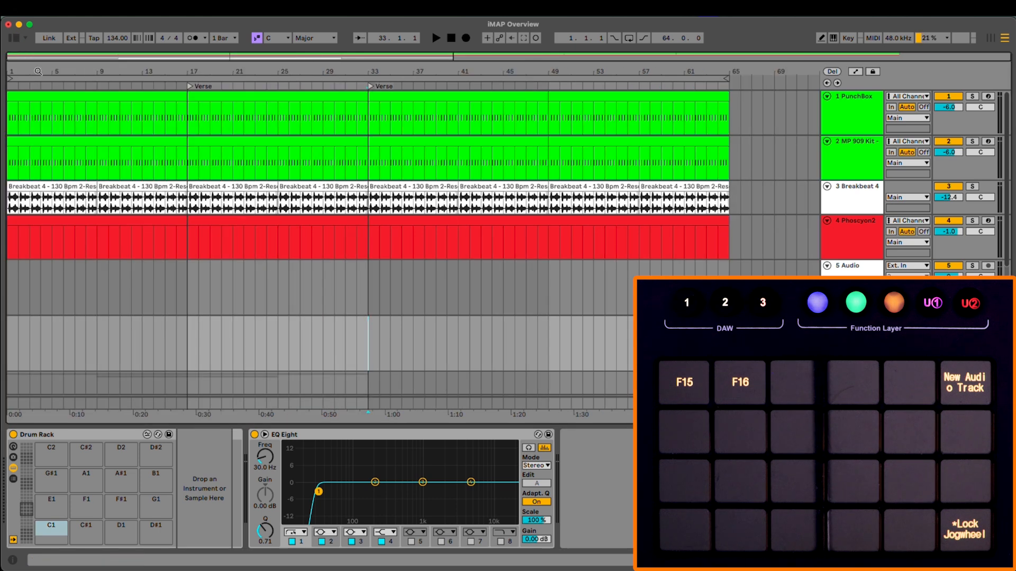
Step: Switch to iMap and review the available MIDI message types and message values for the New Audio Track button
mouse_move(50, 570)
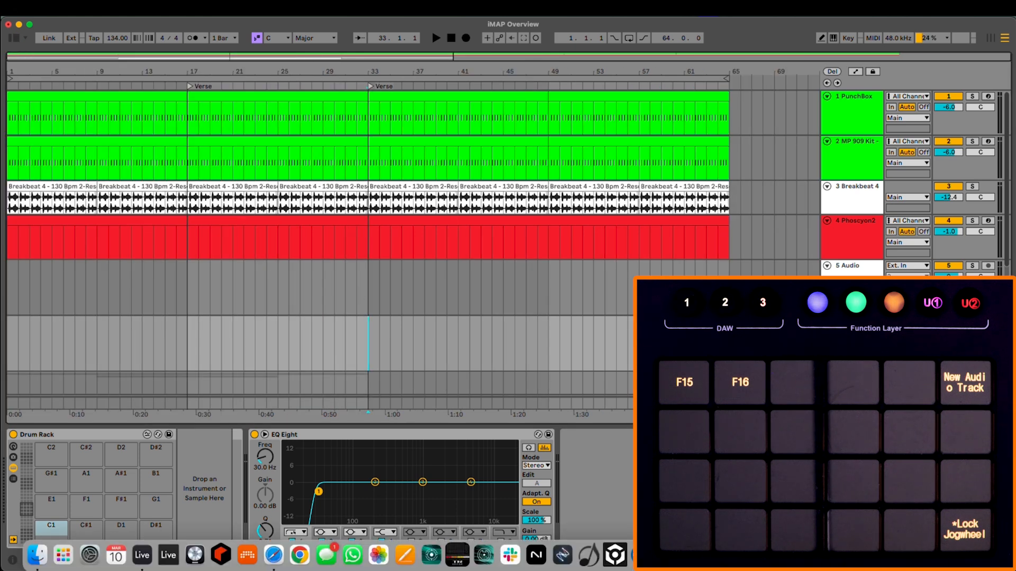
left_click(847, 556)
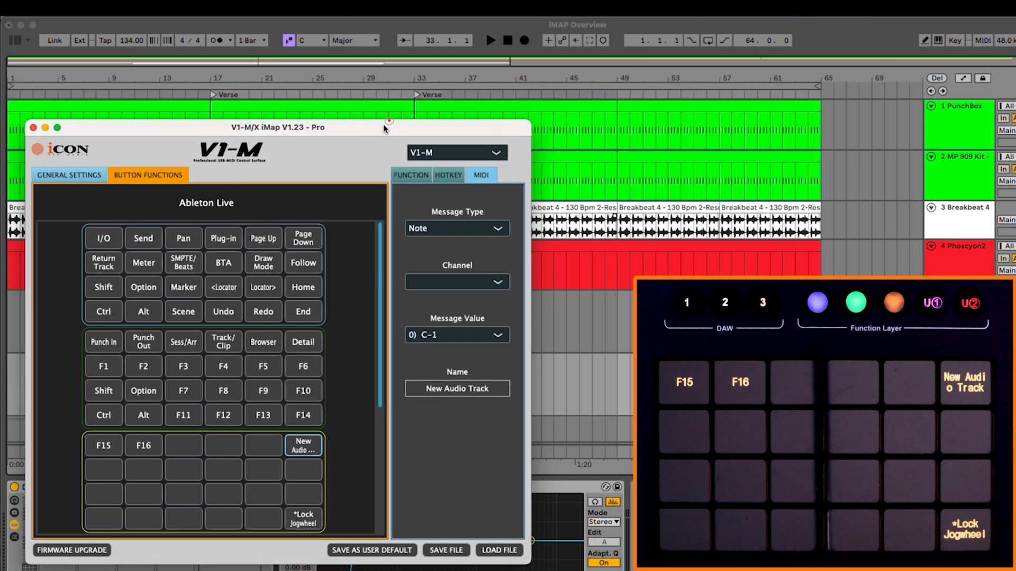
left_click_drag(377, 118, 355, 30)
left_click(505, 139)
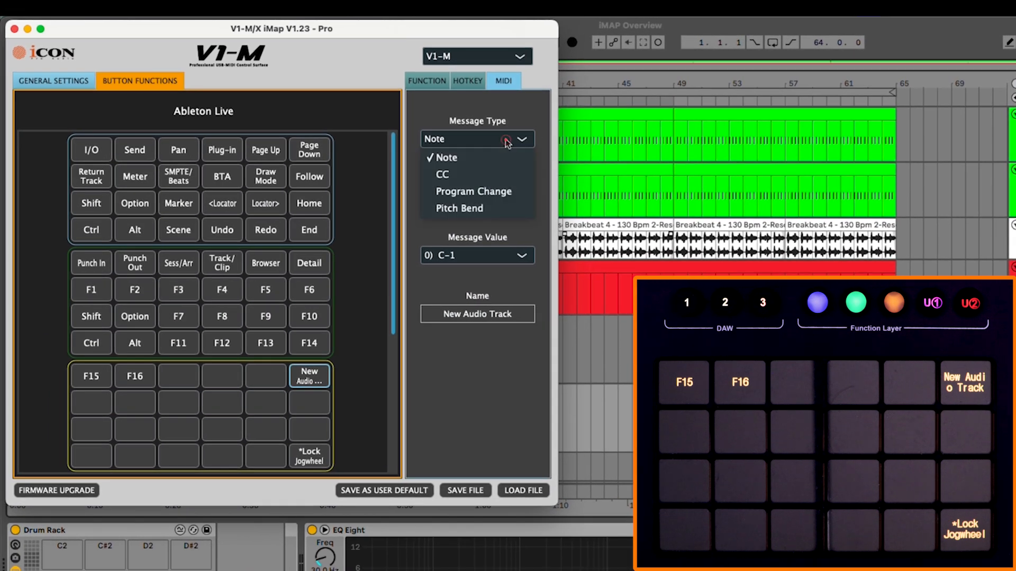
left_click(499, 157)
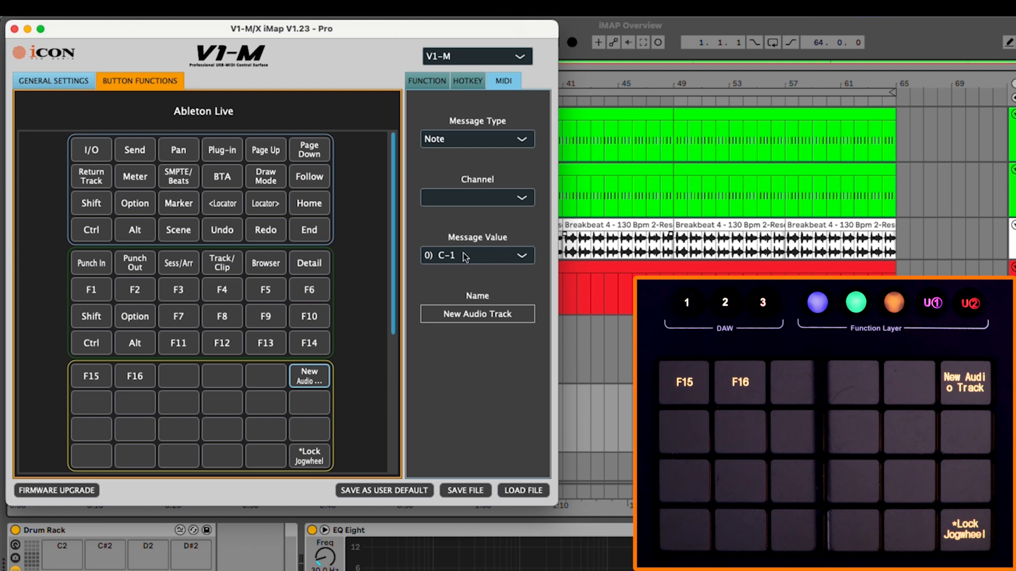
left_click(508, 256)
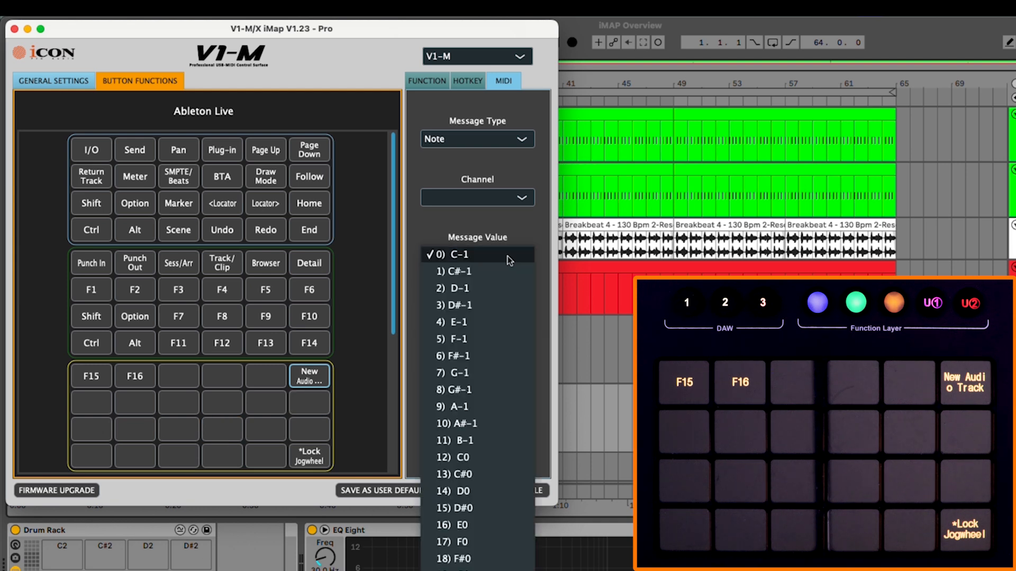
left_click(506, 256)
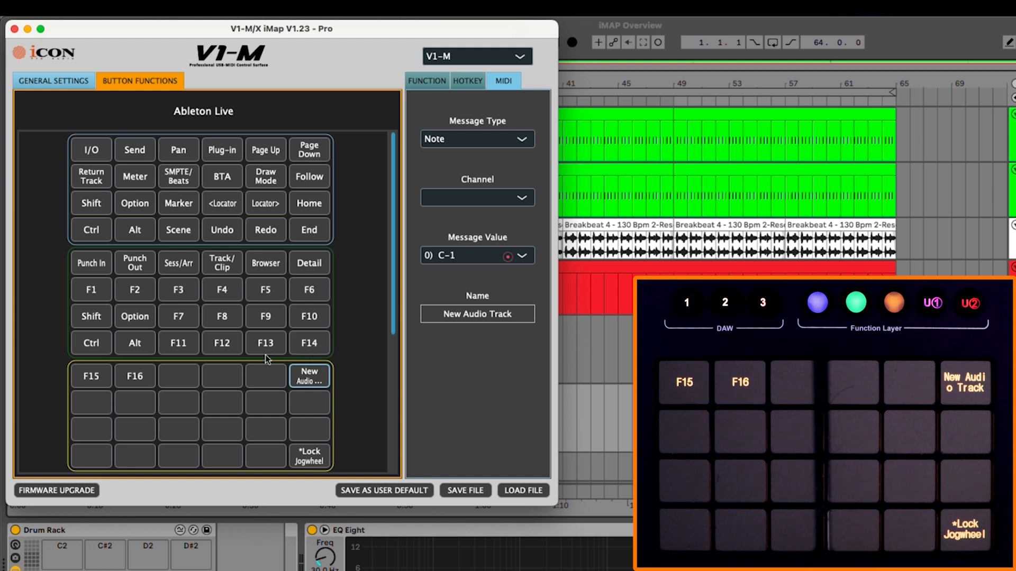
Step: Assign a MIDI Note message on channel 1 to the first button in the bottom row of the yellow layer
left_click(85, 462)
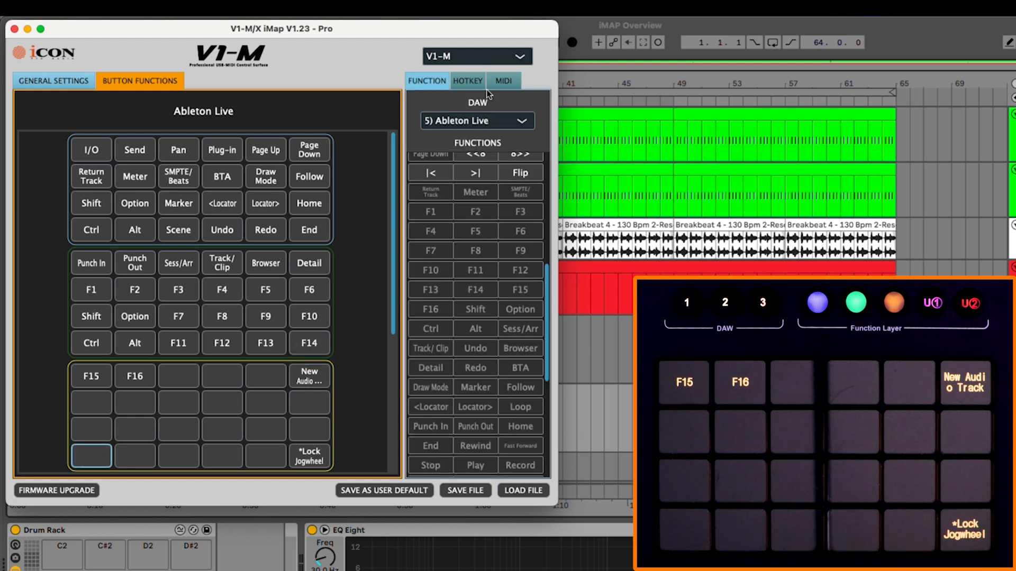
left_click(503, 81)
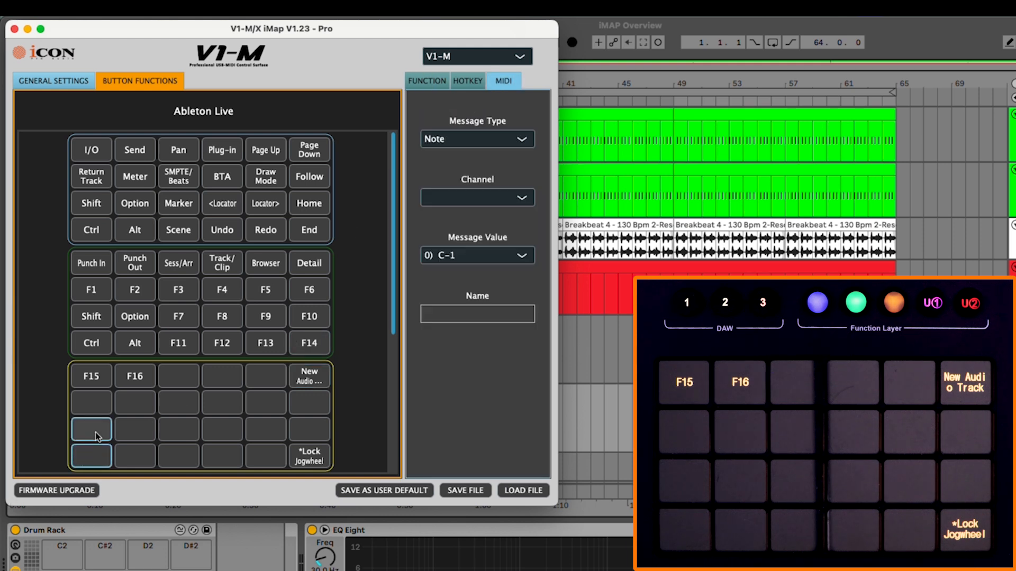
left_click(504, 198)
left_click(504, 198)
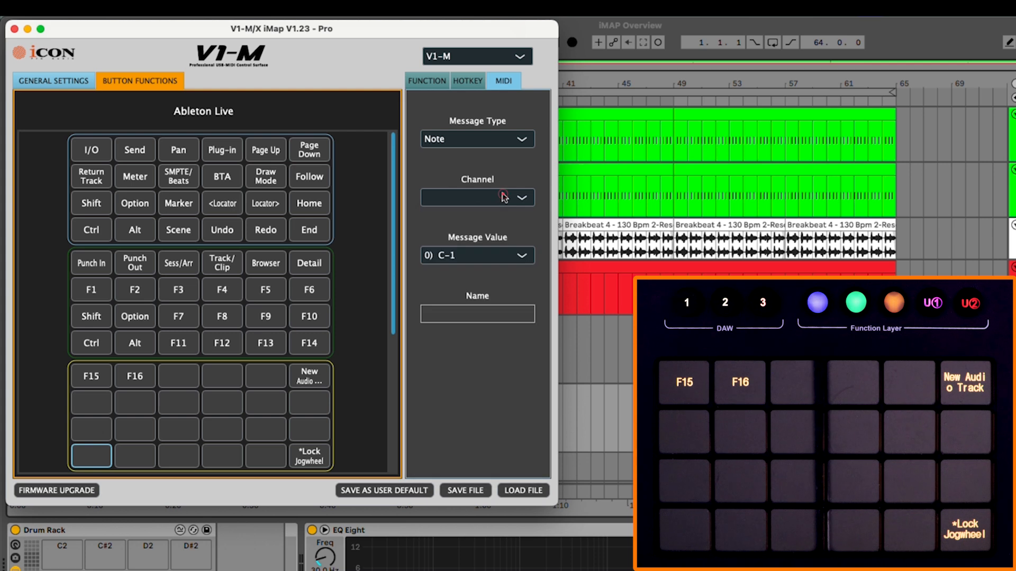
left_click(502, 197)
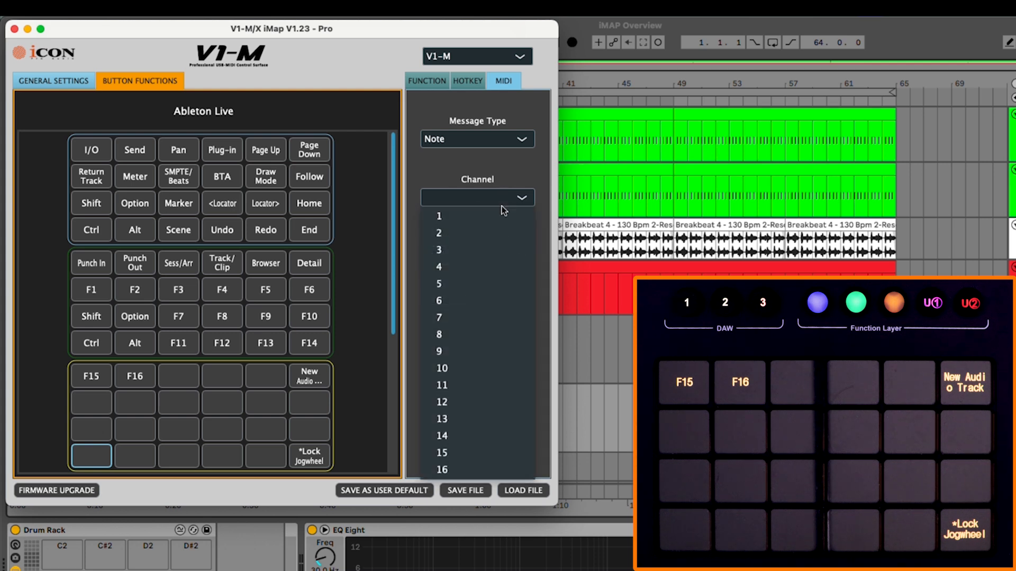
left_click(504, 215)
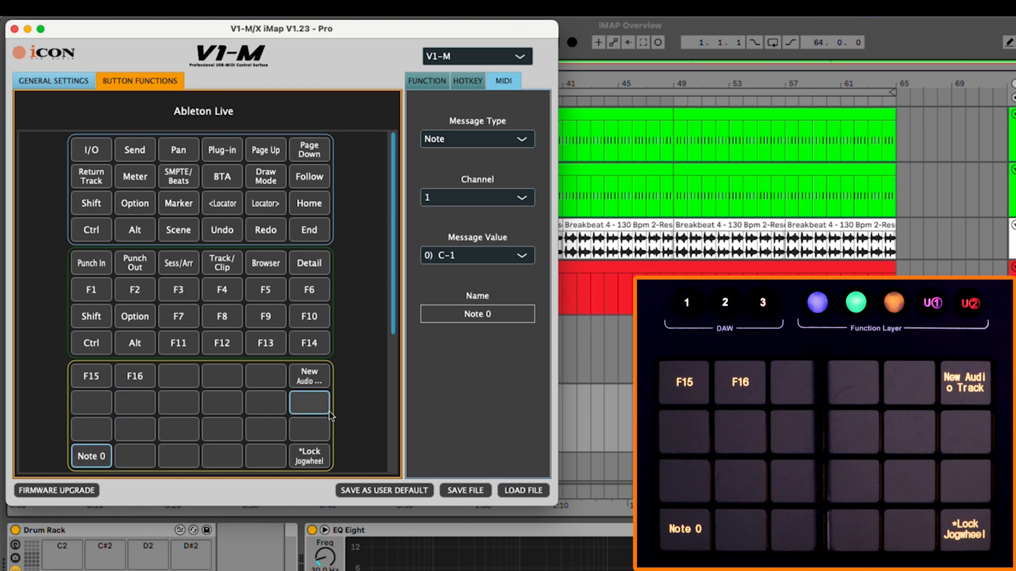
Step: Name the new note button C1 and keep its message value at 0) C-1
left_click(490, 316)
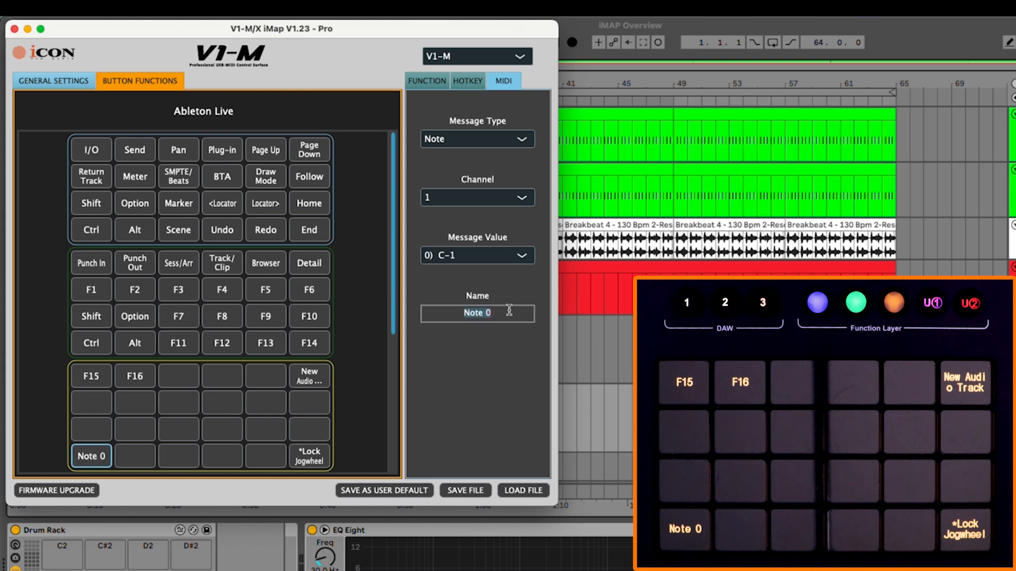
type("CT")
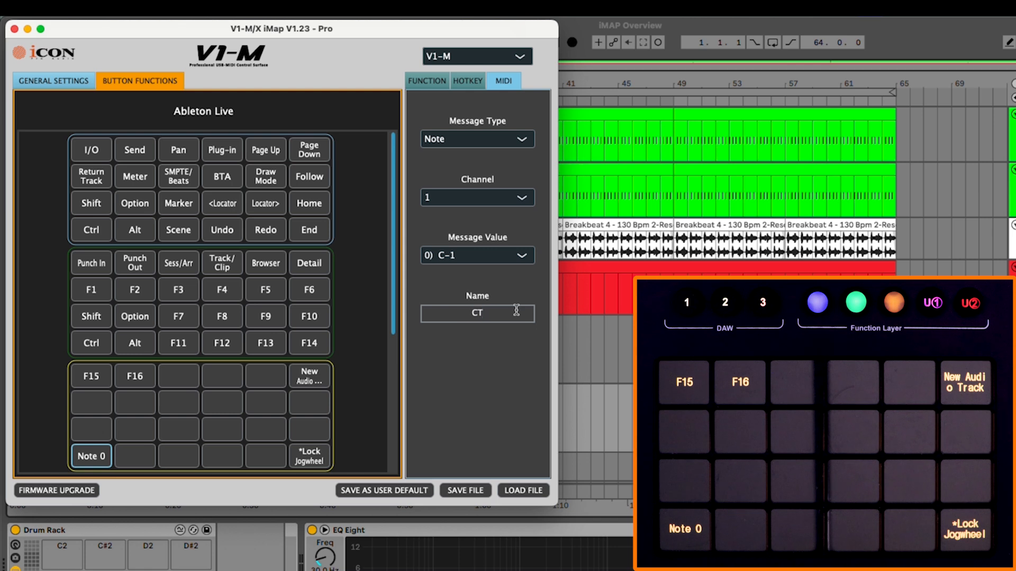
type("1")
left_click(494, 256)
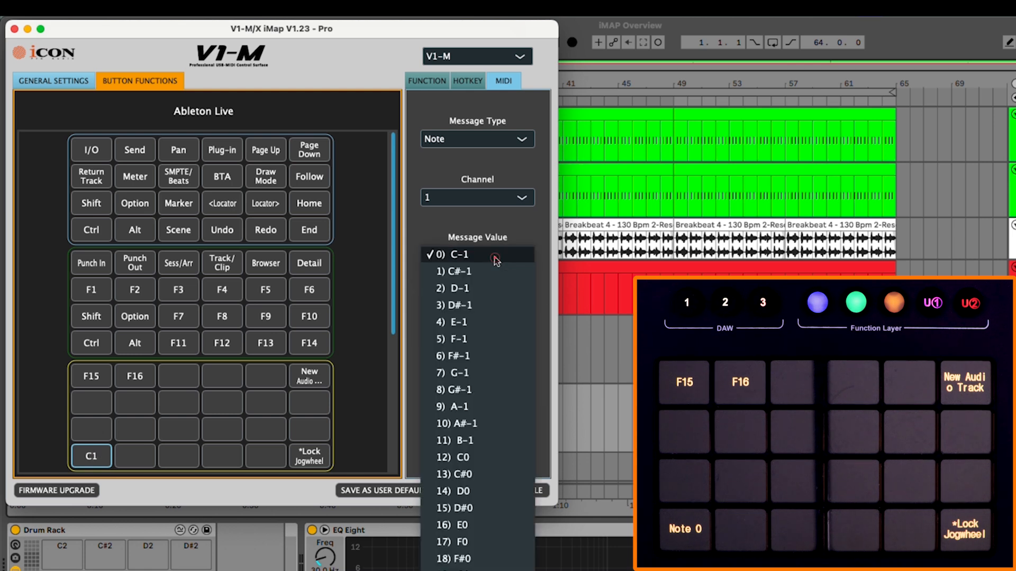
left_click(496, 256)
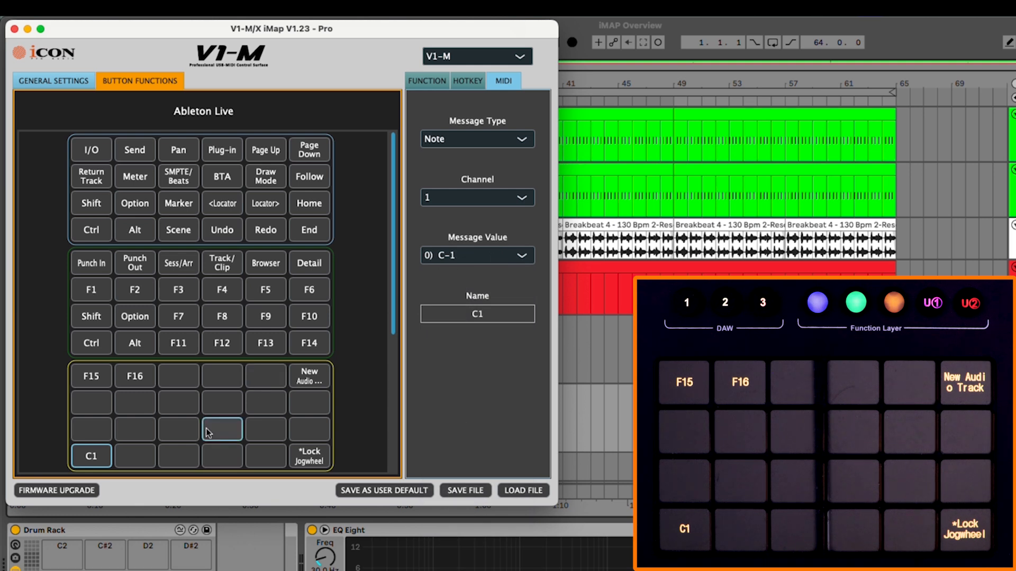
Step: Assign a MIDI Note message with value 1) C#-1 on channel 1 to the empty button beside C1
left_click(142, 460)
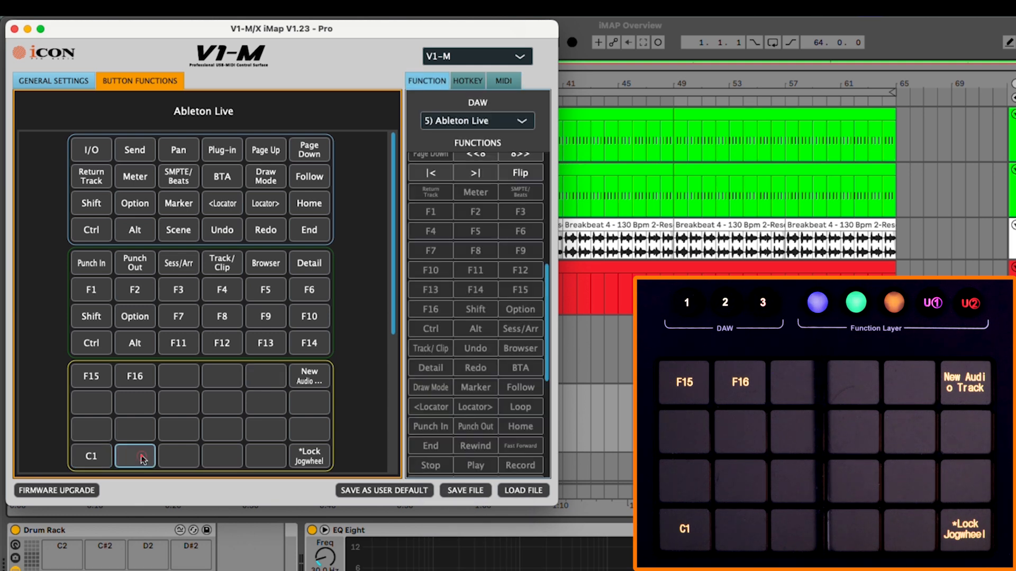
left_click(505, 80)
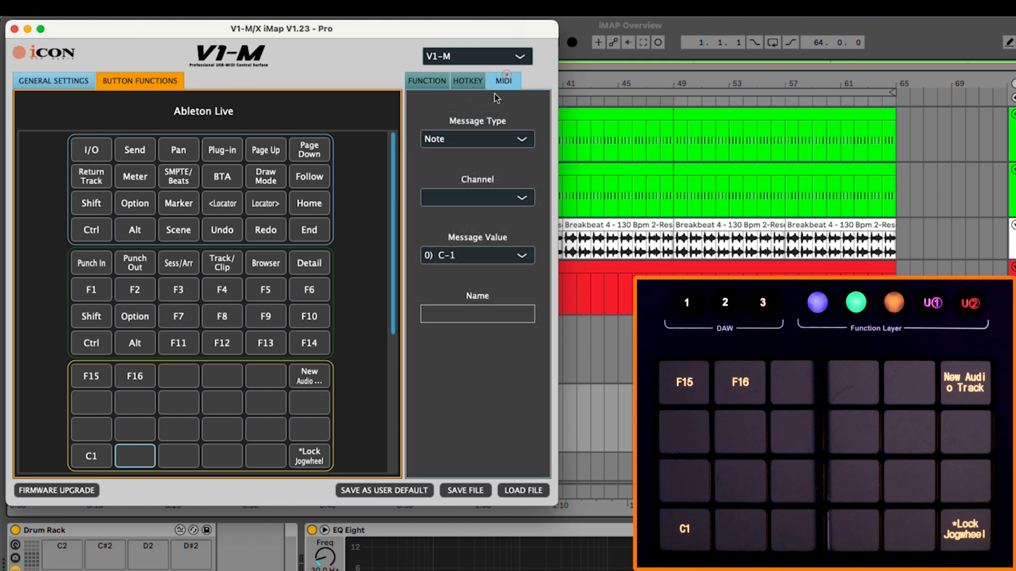
left_click(516, 258)
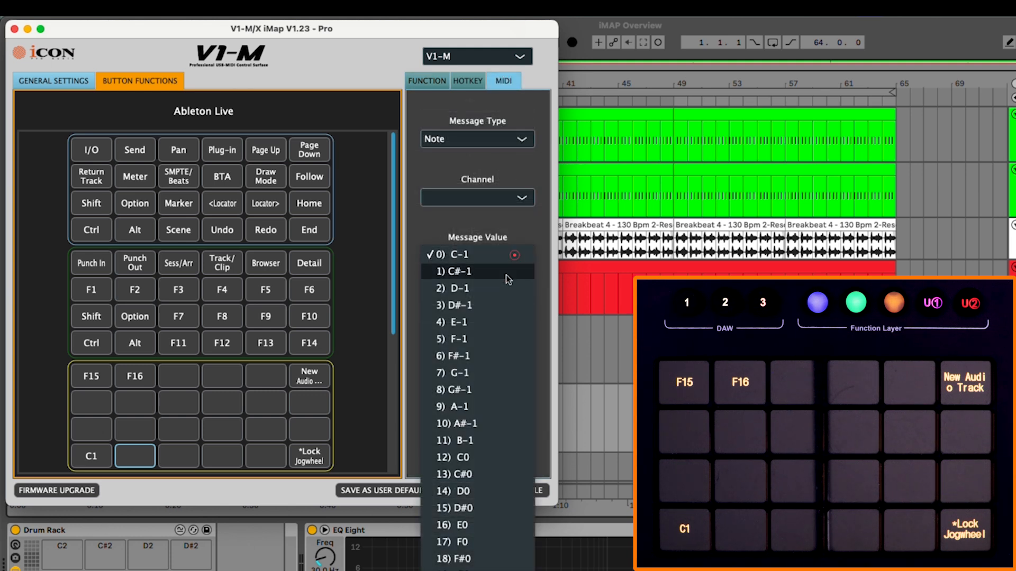
left_click(506, 273)
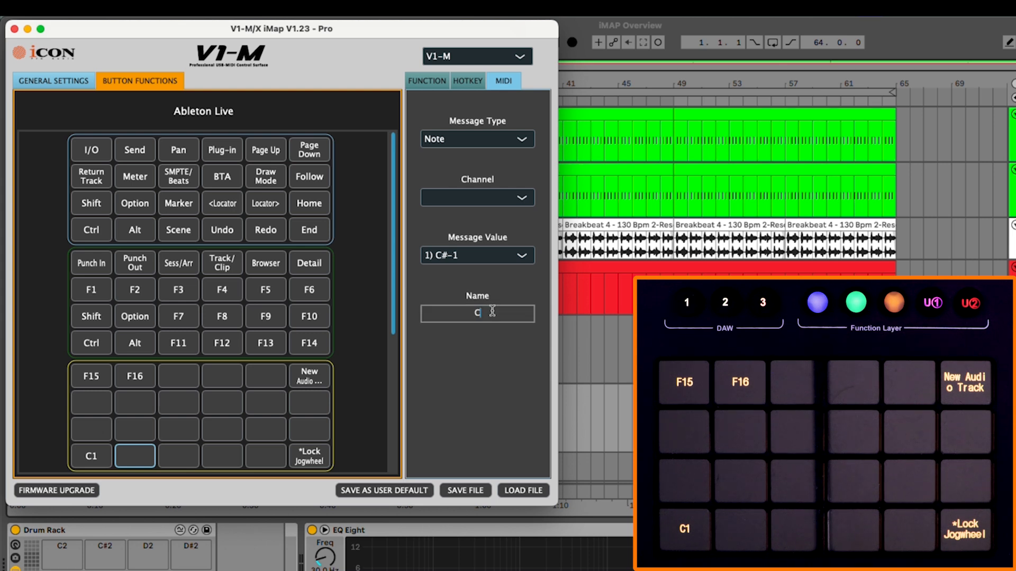
left_click(516, 197)
left_click(513, 217)
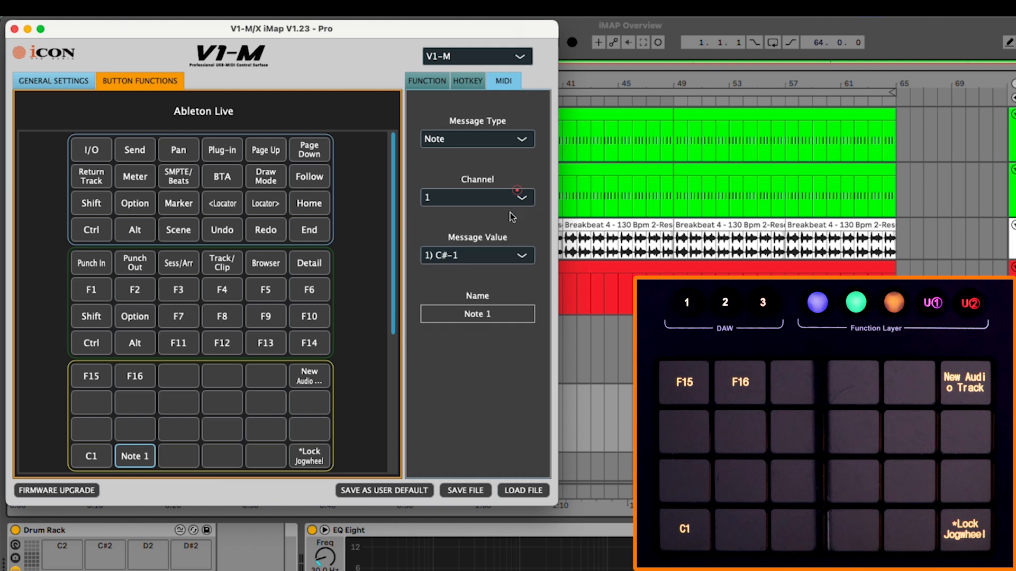
Step: Rename the second note button as C#1
left_click(498, 311)
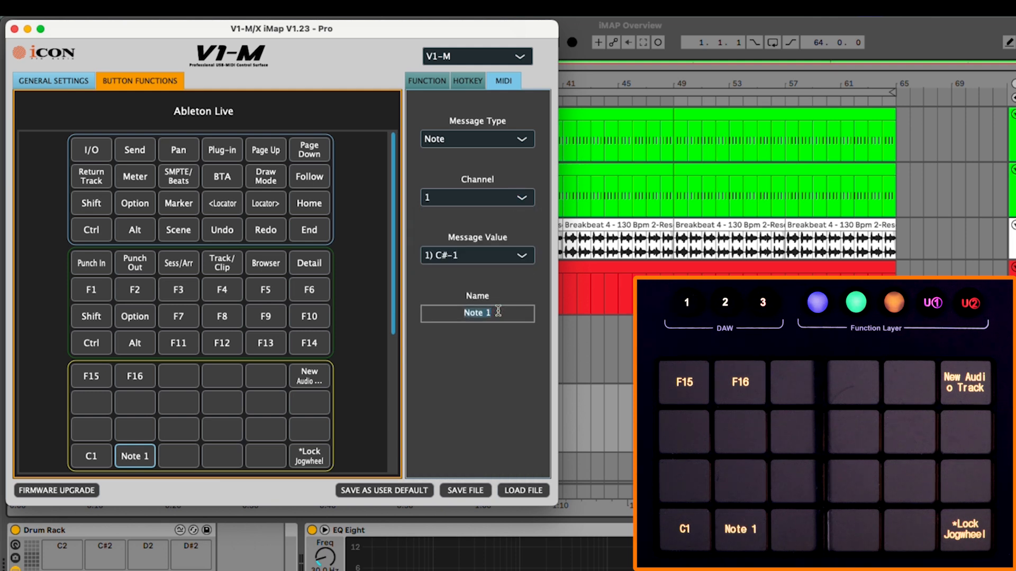
key("BackSpace")
key("Return")
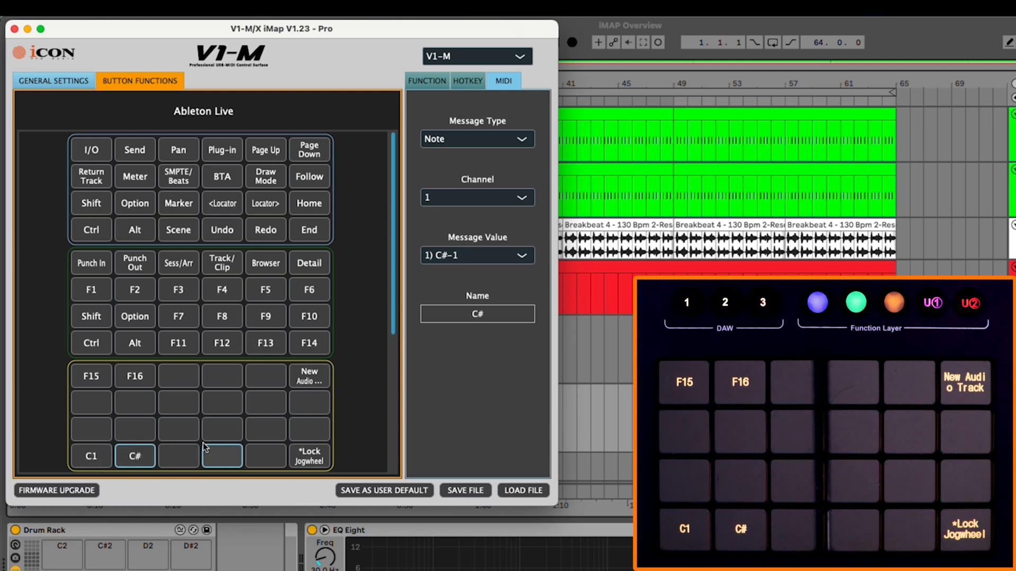
left_click(496, 315)
left_click(506, 313)
type("1")
key("Return")
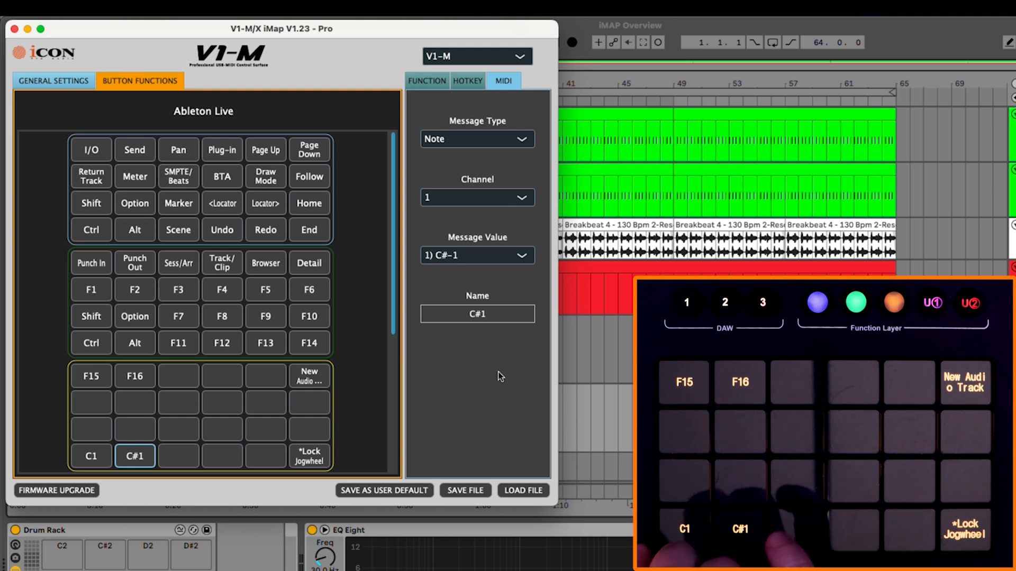
Step: Try MIDI channel 10 on the C#1 button, restore channel 1, and view the available message types
left_click(482, 191)
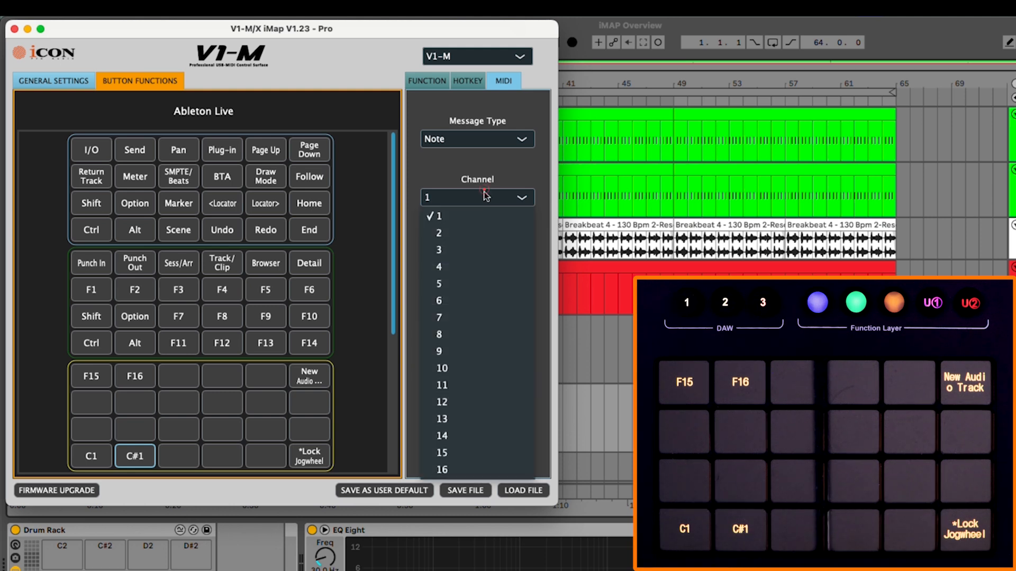
left_click(482, 370)
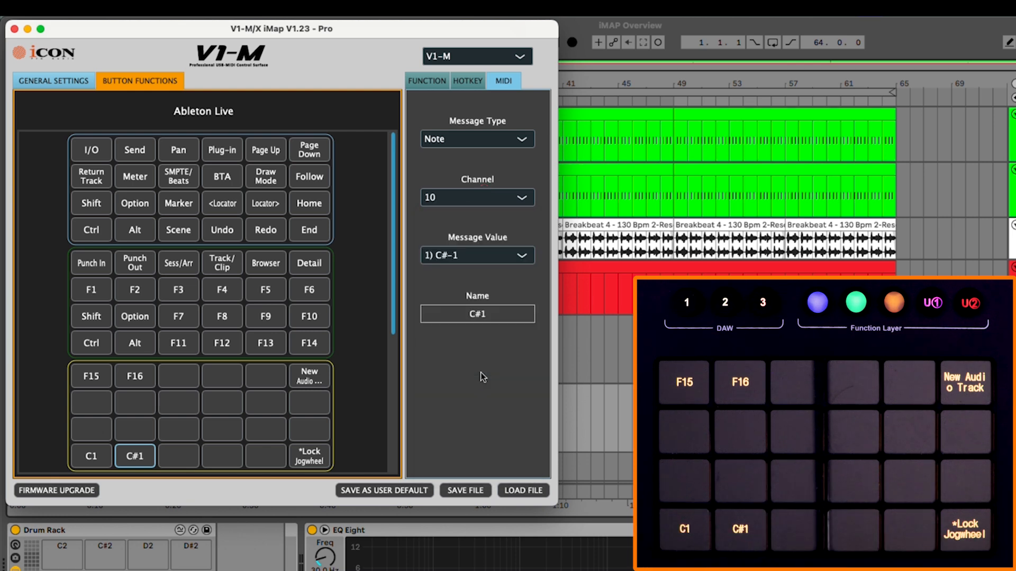
left_click(481, 199)
left_click(478, 216)
left_click(508, 140)
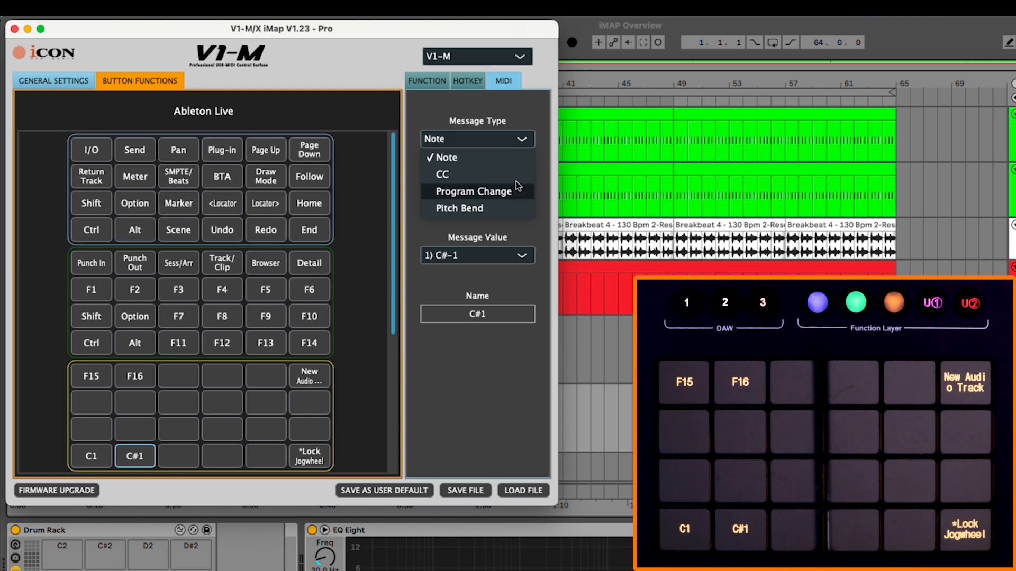
left_click(545, 166)
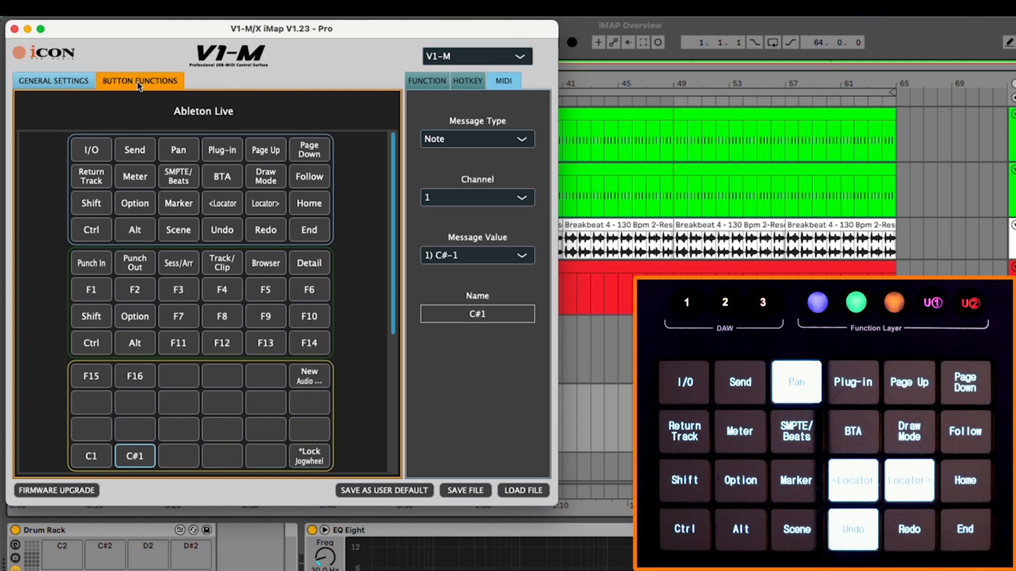
Step: Review the function list, the Logic Pro button layers, and the hotkey and MIDI assignment settings
left_click(414, 82)
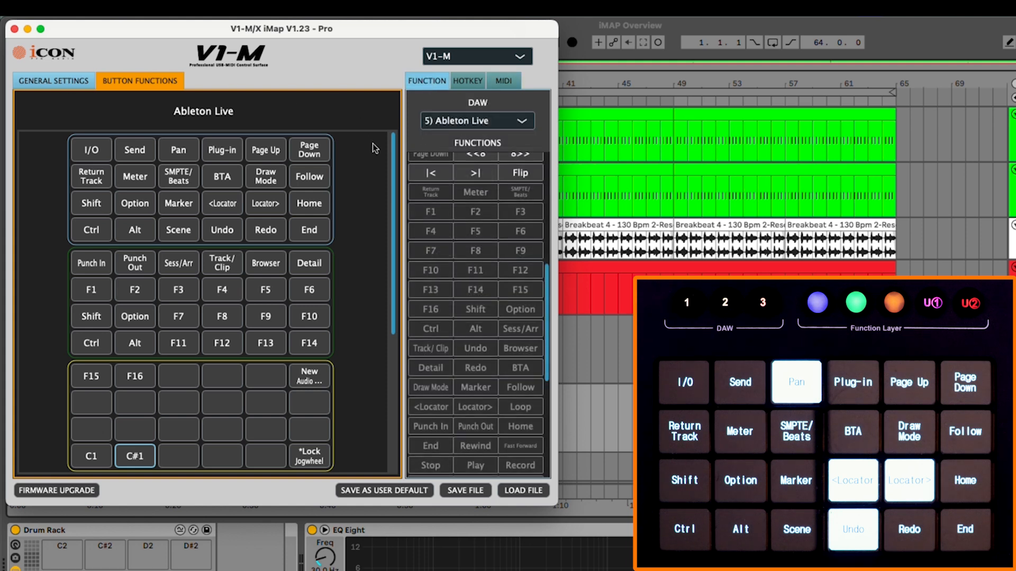
scroll(458, 269, "up", 5)
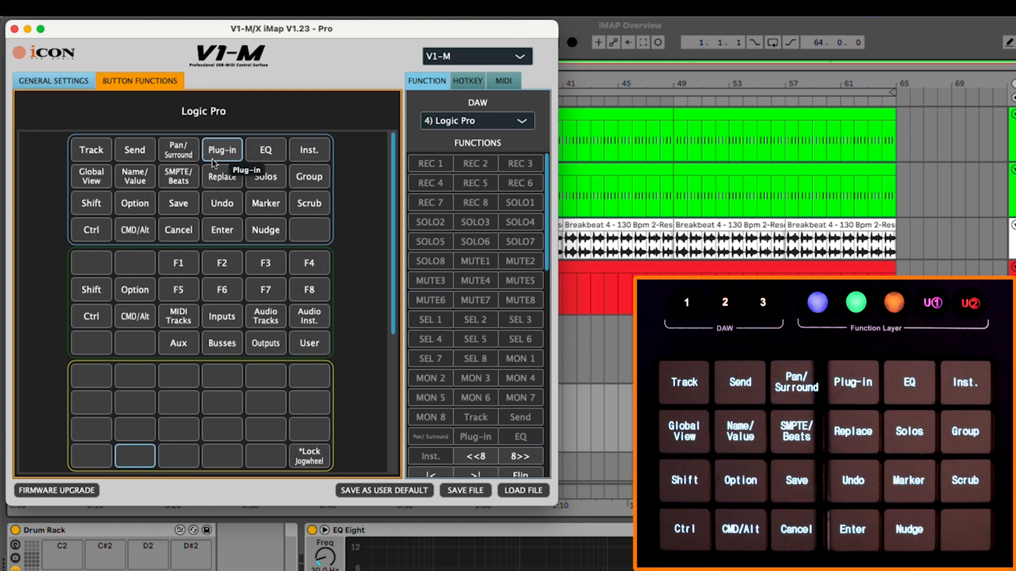
scroll(228, 188, "down", 2)
scroll(228, 189, "down", 5)
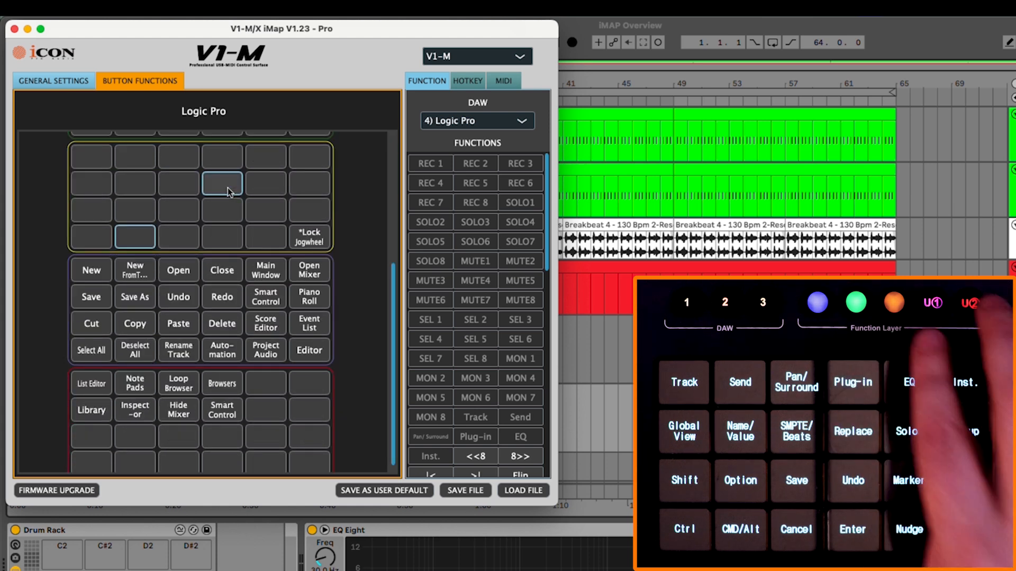
scroll(227, 187, "up", 5)
scroll(233, 198, "up", 1)
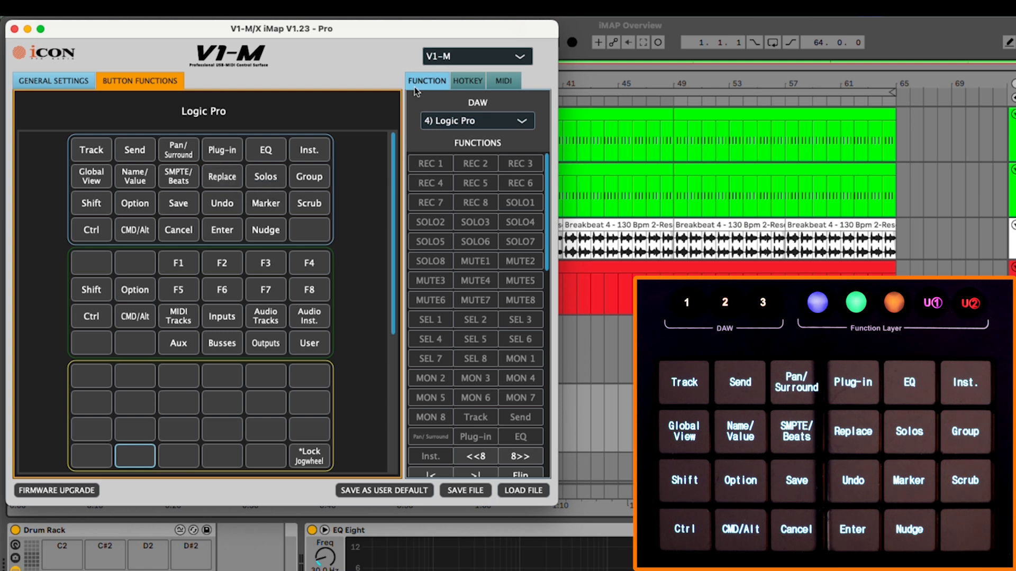
left_click(478, 78)
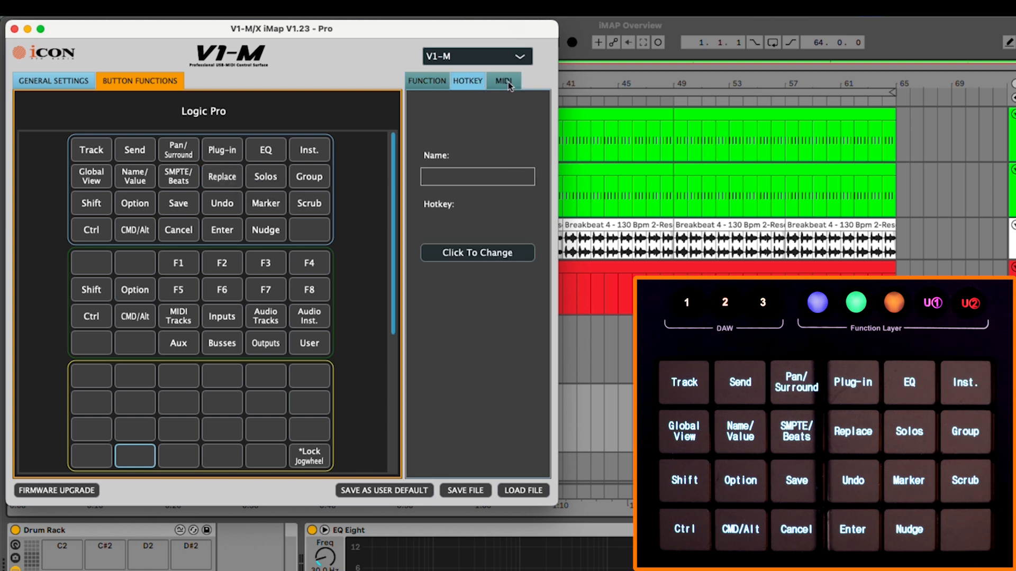
left_click(509, 83)
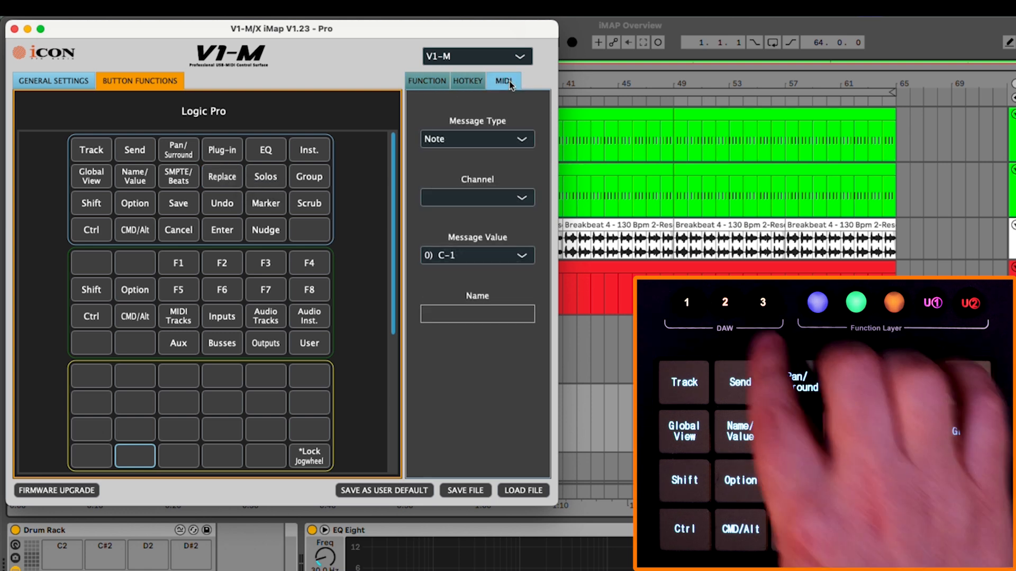